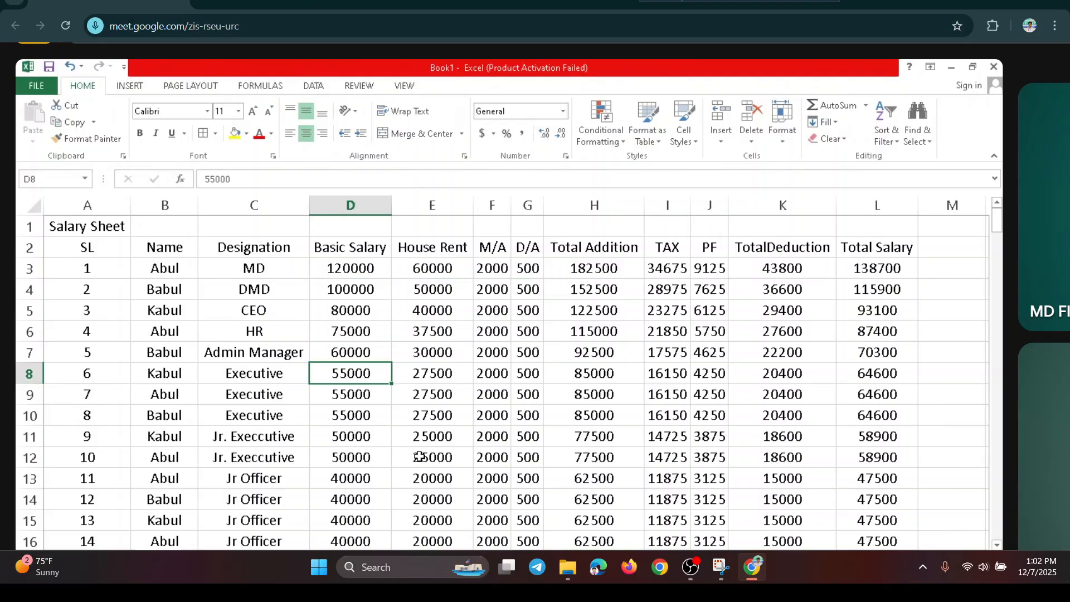
Look through the whole salary sheet from the first rows to the end of the data and back
{"action": "scroll", "coordinate": [159, 439], "scroll_direction": "down", "scroll_amount": 3}
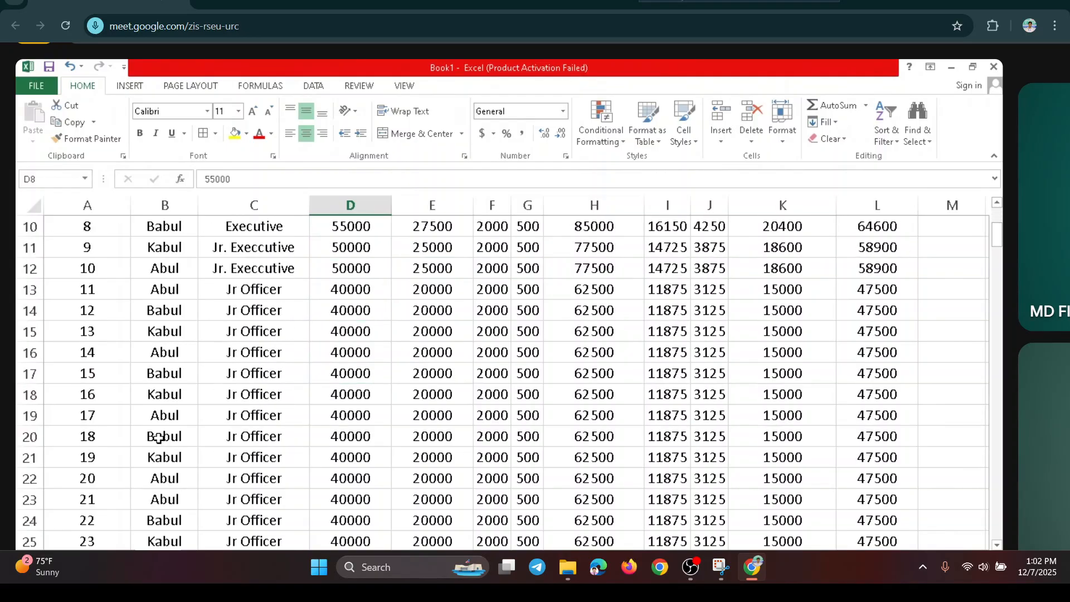
{"action": "scroll", "coordinate": [158, 439], "scroll_direction": "down", "scroll_amount": 20}
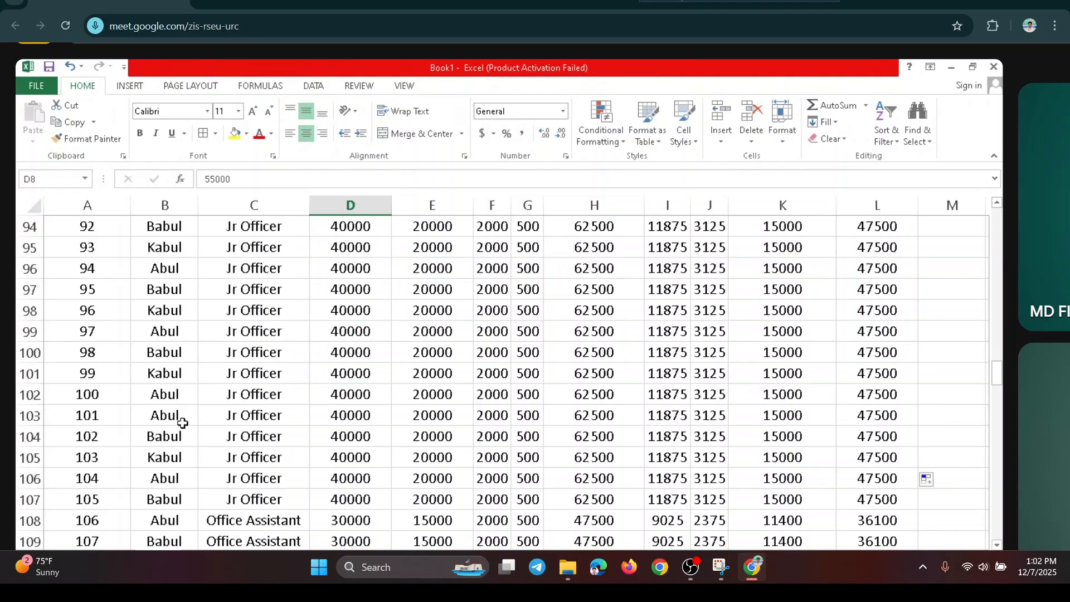
{"action": "scroll", "coordinate": [183, 423], "scroll_direction": "down", "scroll_amount": 20}
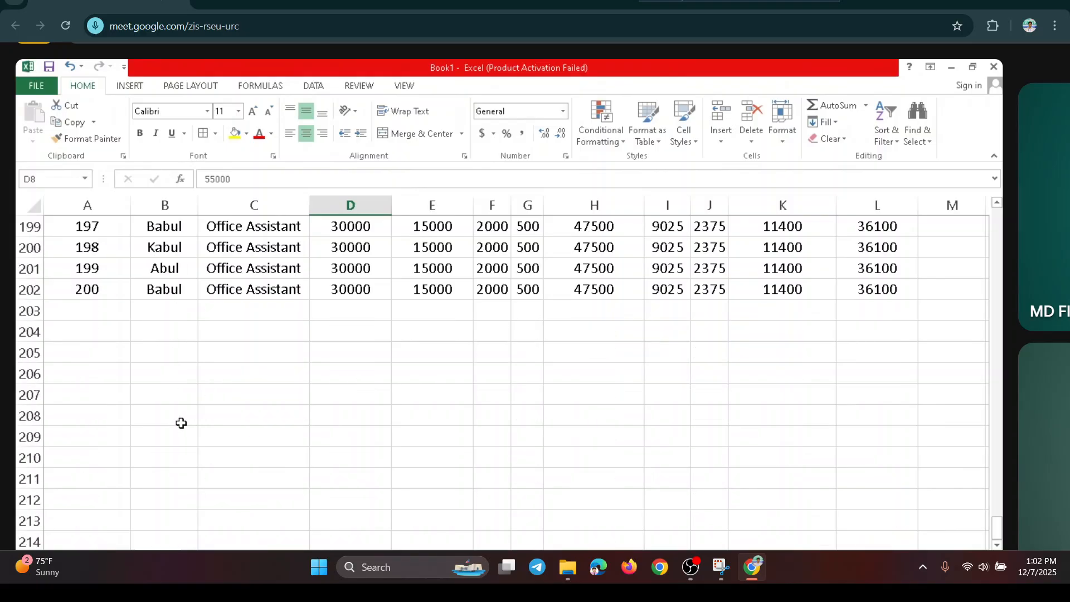
{"action": "scroll", "coordinate": [181, 423], "scroll_direction": "up", "scroll_amount": 3}
{"action": "scroll", "coordinate": [814, 361], "scroll_direction": "up", "scroll_amount": 5}
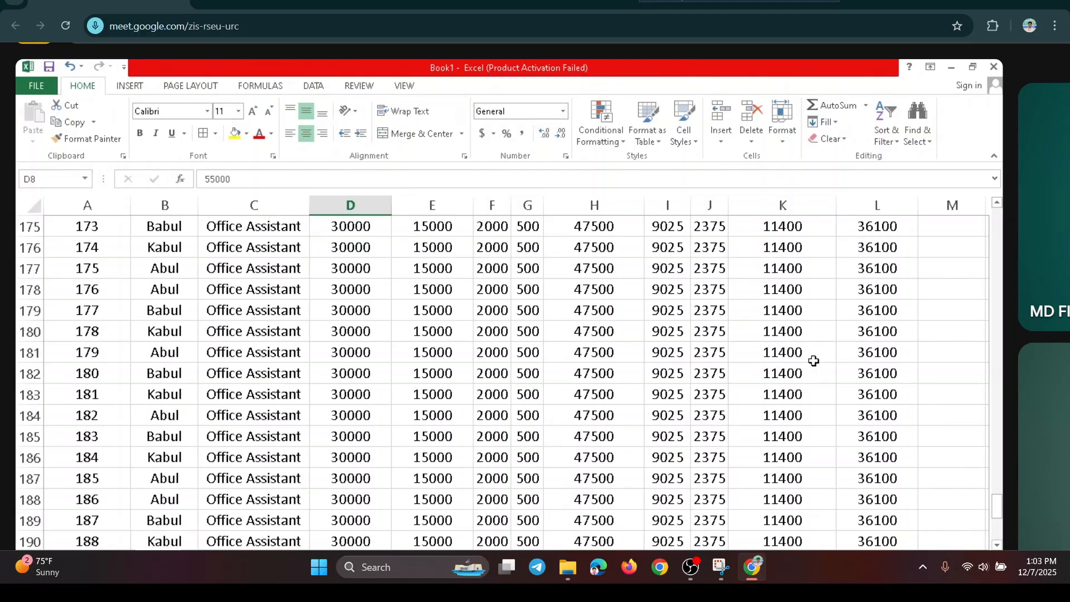
{"action": "scroll", "coordinate": [410, 350], "scroll_direction": "up", "scroll_amount": 20}
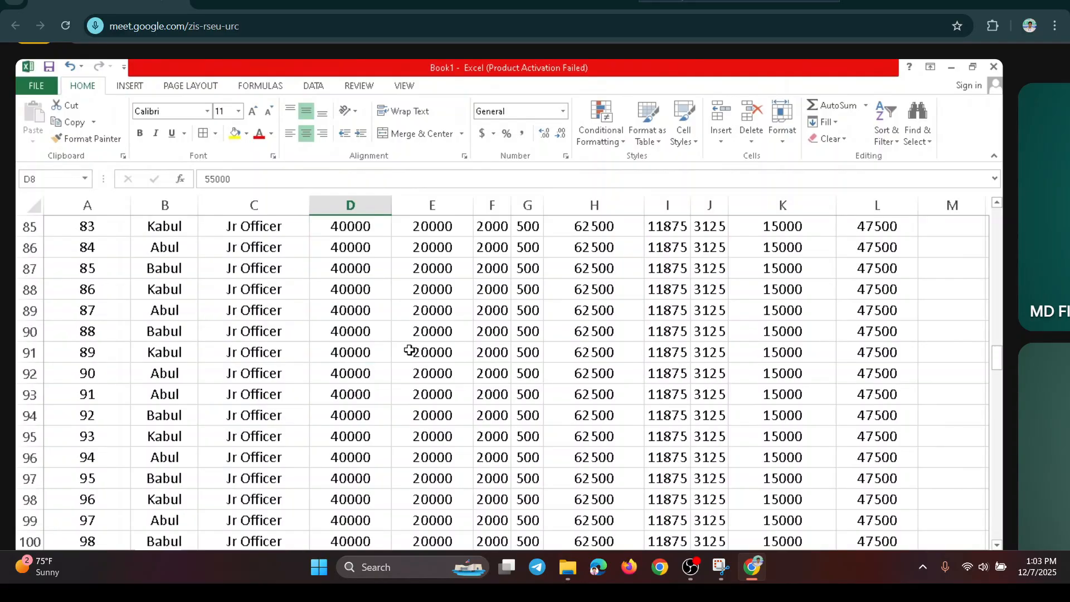
{"action": "scroll", "coordinate": [410, 350], "scroll_direction": "up", "scroll_amount": 20}
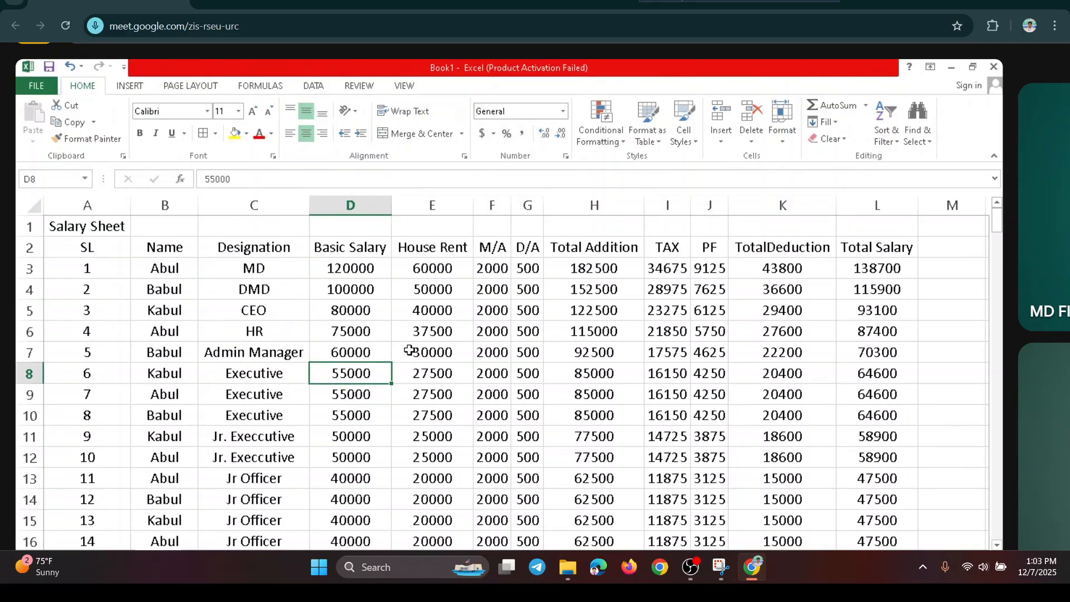
Delete the "Salary Sheet" title from cell A1
{"action": "left_click", "coordinate": [134, 226]}
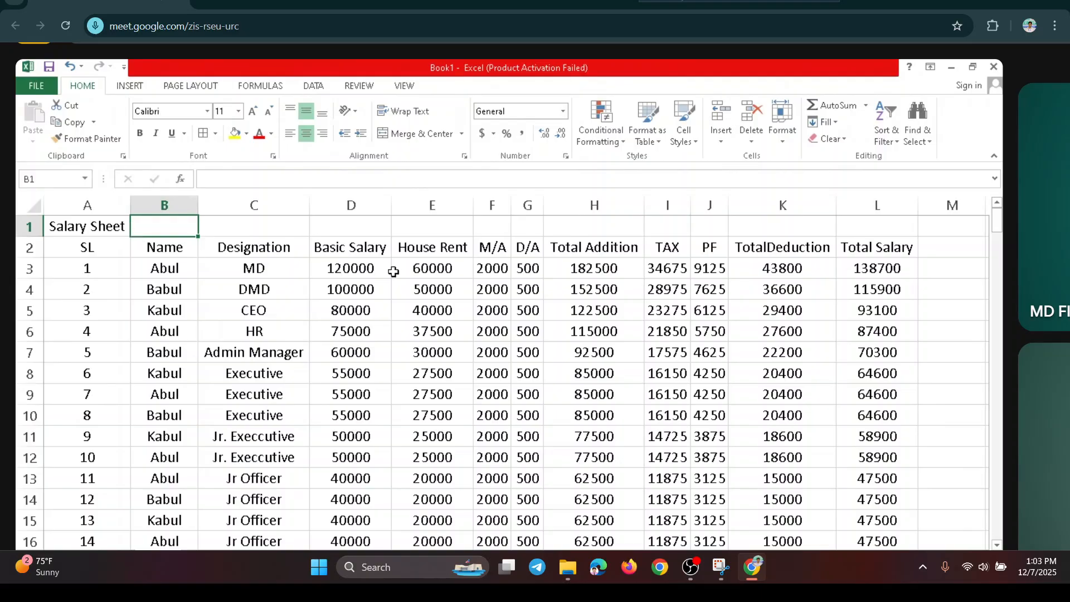
{"action": "left_click", "coordinate": [481, 292]}
{"action": "left_click", "coordinate": [124, 246]}
{"action": "left_click", "coordinate": [120, 224]}
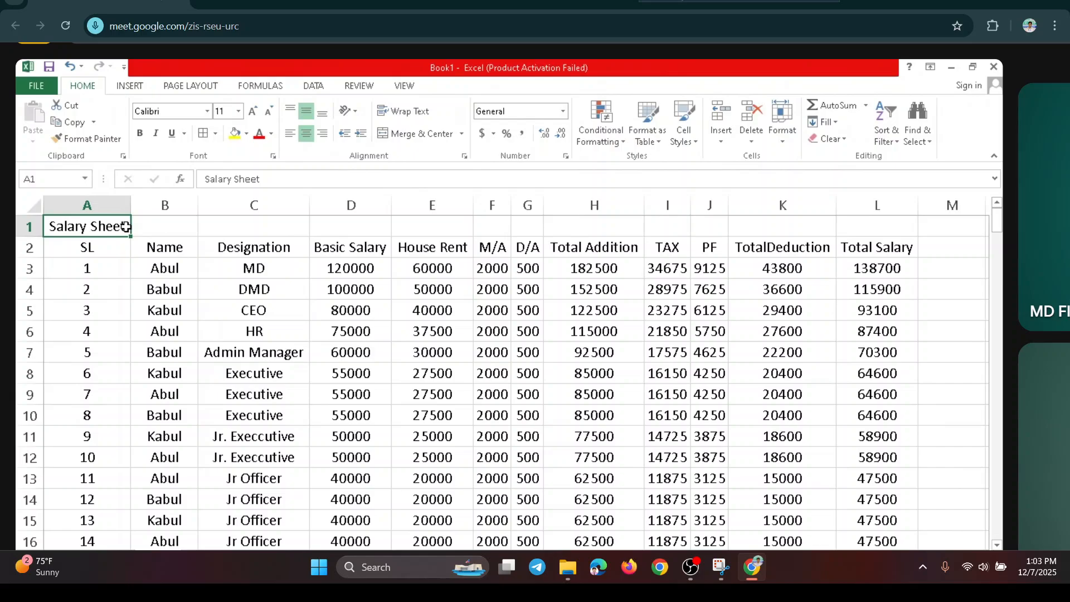
{"action": "key", "text": "Delete"}
{"action": "left_click", "coordinate": [205, 290]}
{"action": "left_click", "coordinate": [62, 230]}
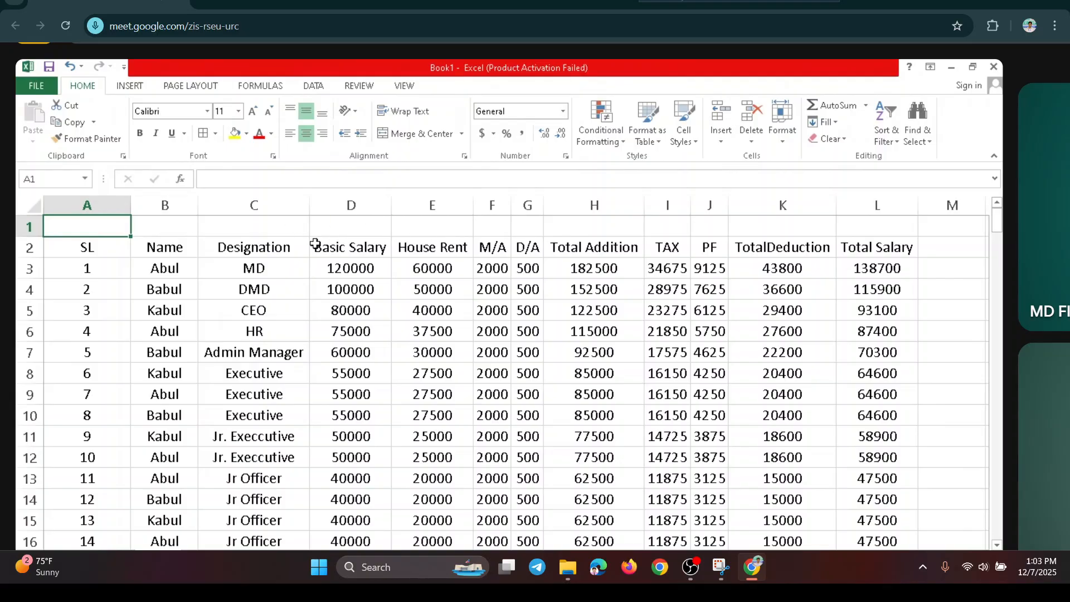
Examine how the salary sheet's columns and rows split across pages in the print preview, and return to the sheet
{"action": "left_click", "coordinate": [97, 250]}
{"action": "left_click", "coordinate": [174, 251]}
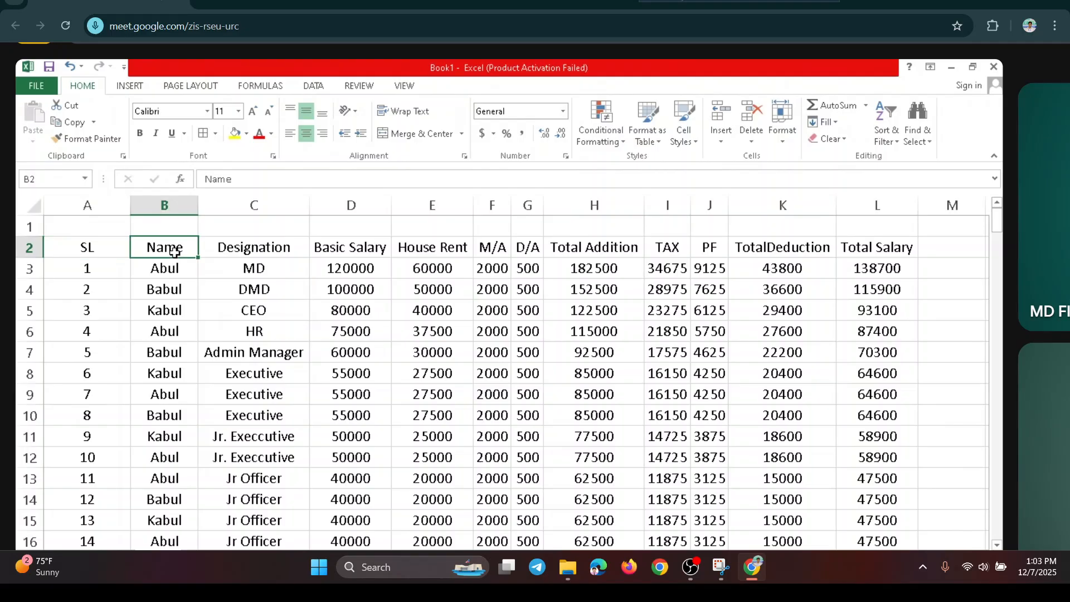
{"action": "left_click", "coordinate": [312, 243]}
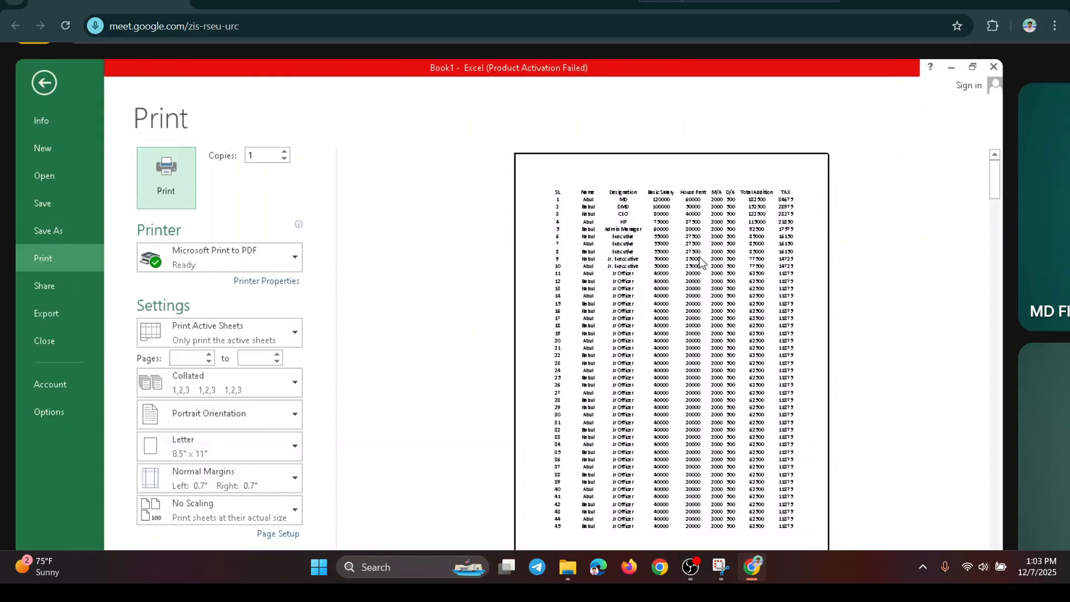
{"action": "scroll", "coordinate": [758, 273], "scroll_direction": "down", "scroll_amount": 3}
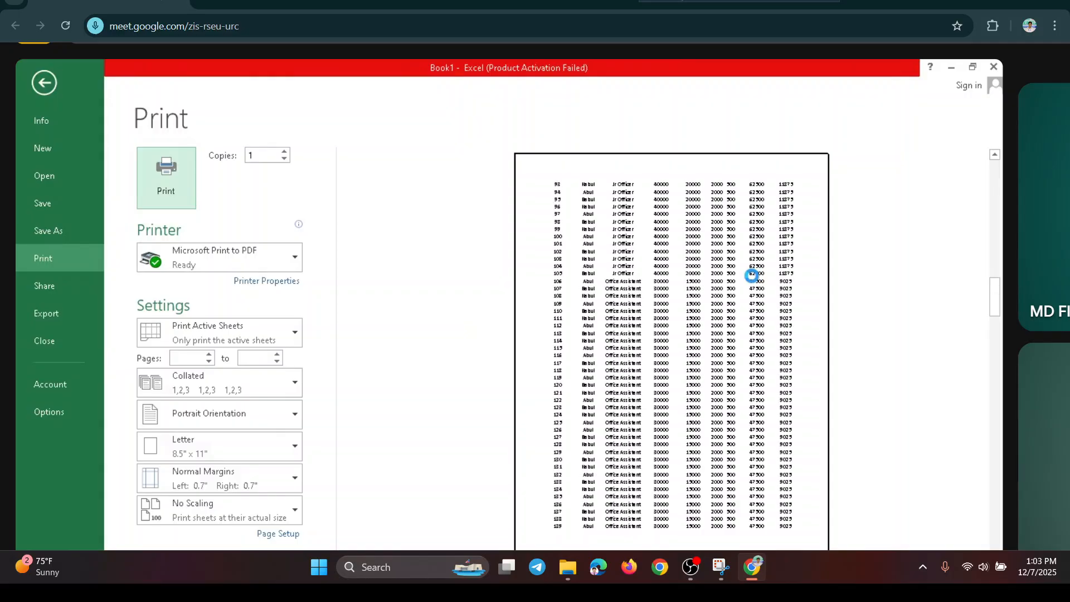
{"action": "scroll", "coordinate": [752, 275], "scroll_direction": "down", "scroll_amount": 3}
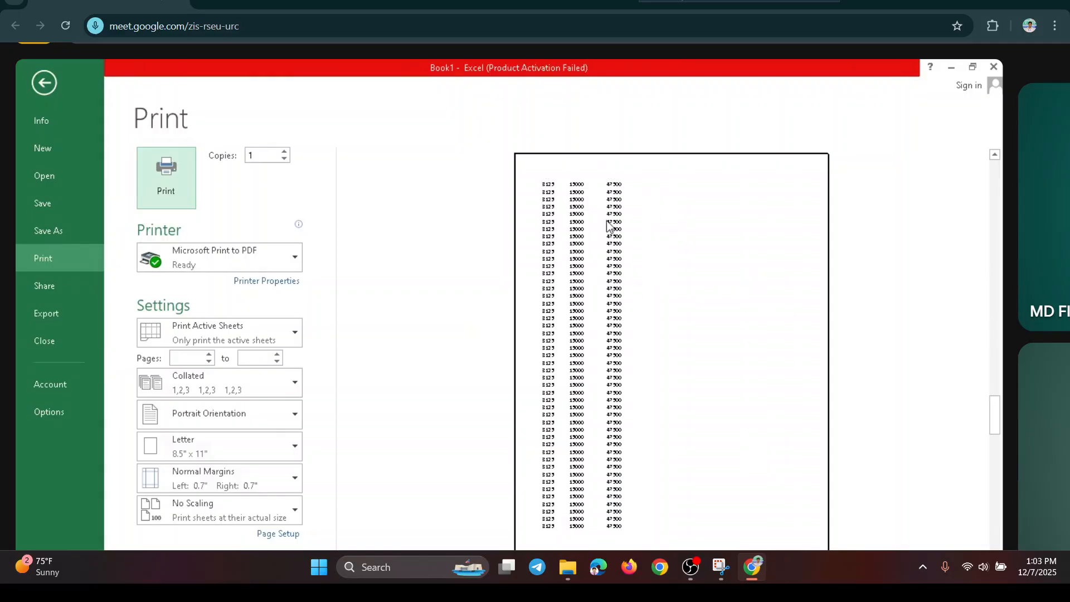
{"action": "scroll", "coordinate": [626, 279], "scroll_direction": "down", "scroll_amount": 4}
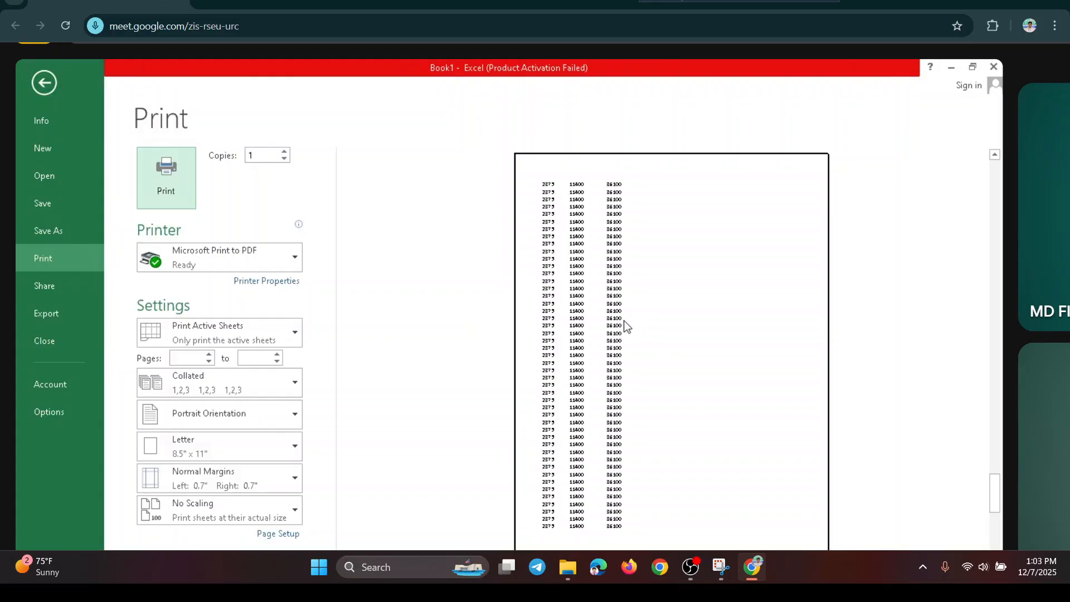
{"action": "scroll", "coordinate": [623, 323], "scroll_direction": "down", "scroll_amount": 2}
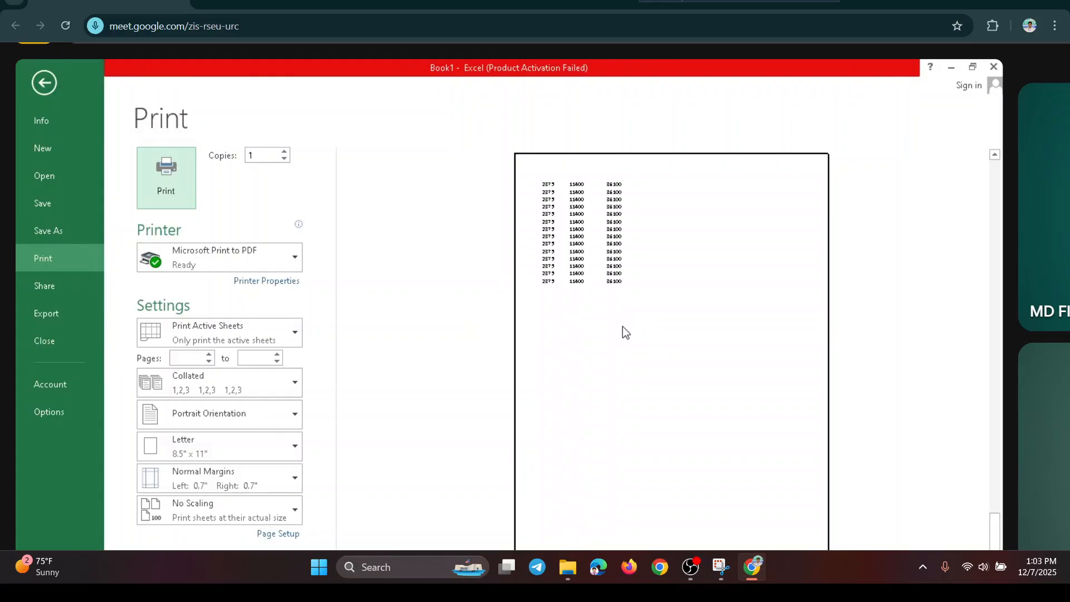
{"action": "left_click", "coordinate": [46, 81]}
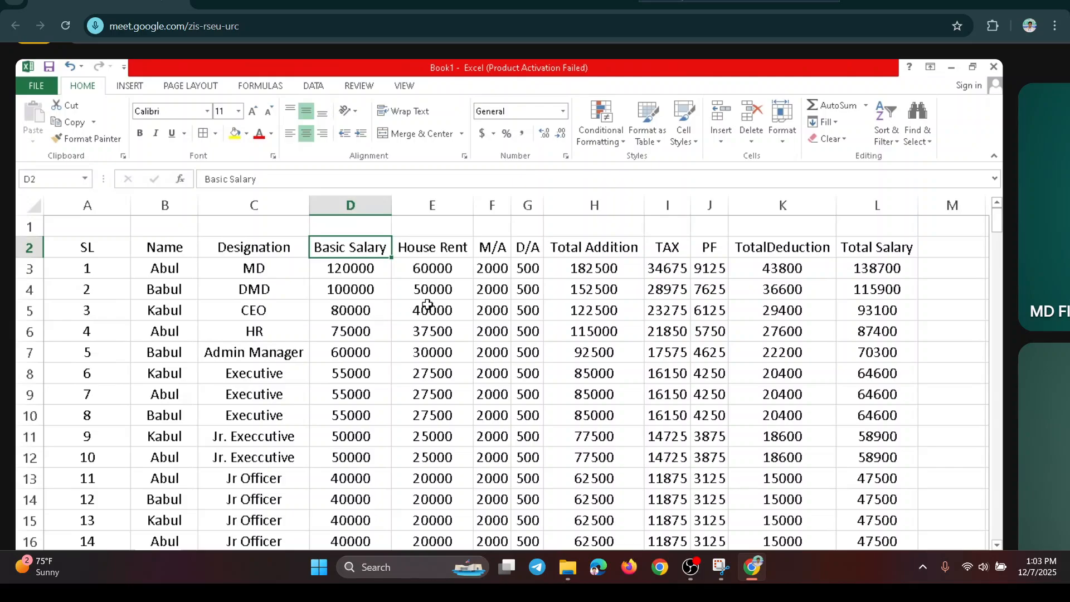
Make the header row A2:L2, from SL to Total Salary, bold
{"action": "left_click", "coordinate": [764, 284]}
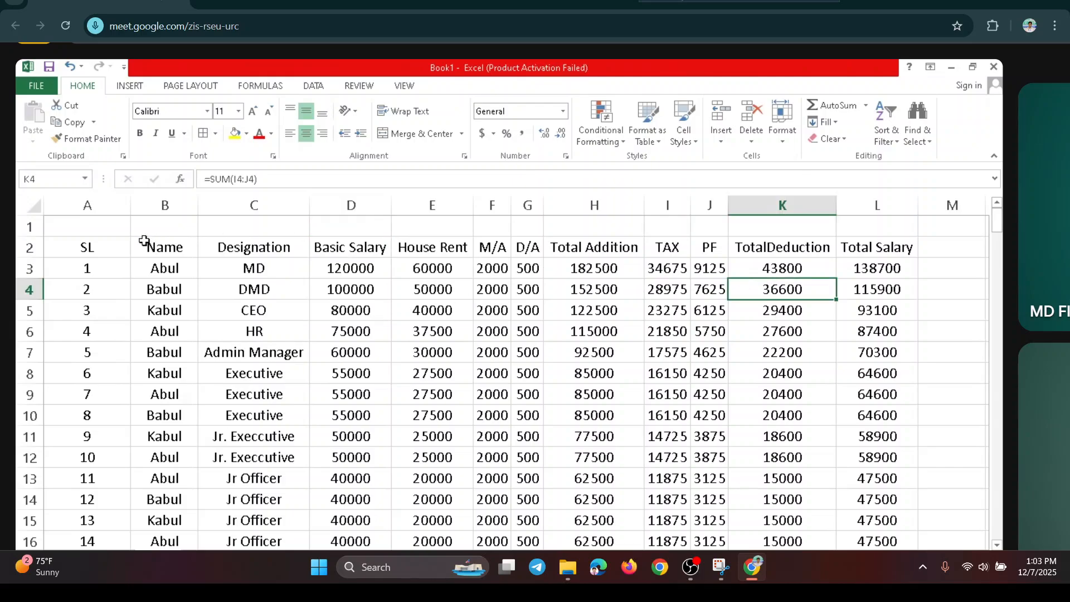
{"action": "left_click", "coordinate": [111, 244]}
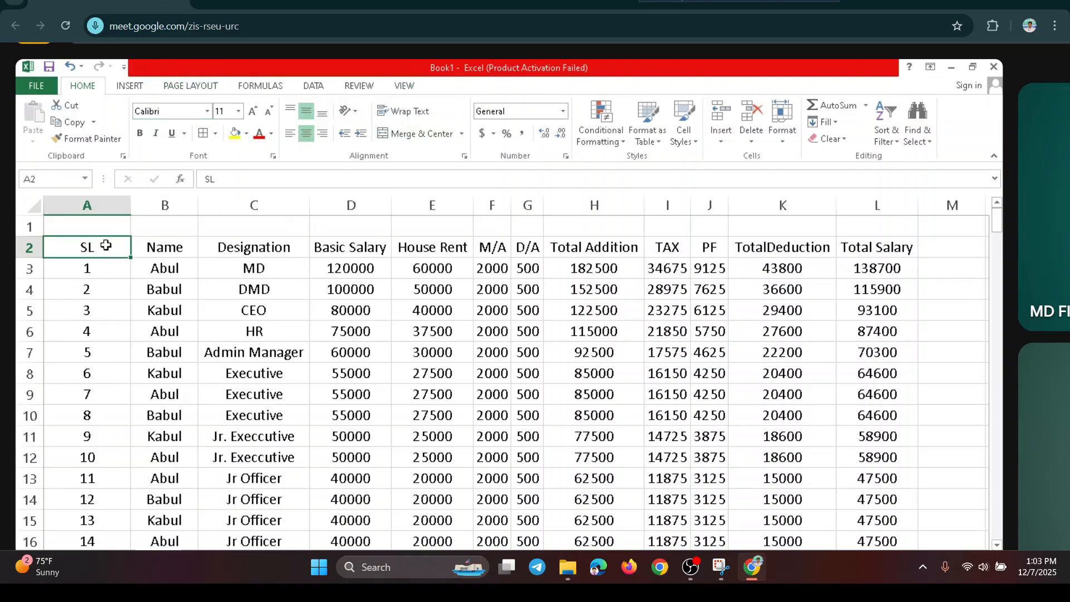
{"action": "left_click_drag", "start_coordinate": [106, 245], "coordinate": [839, 249]}
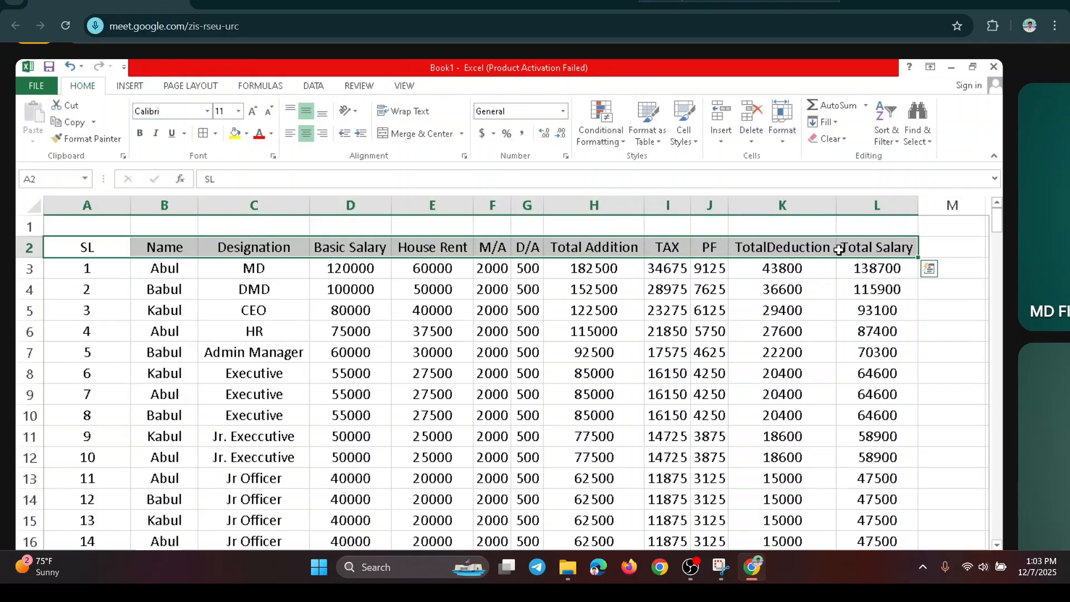
{"action": "left_click", "coordinate": [711, 351]}
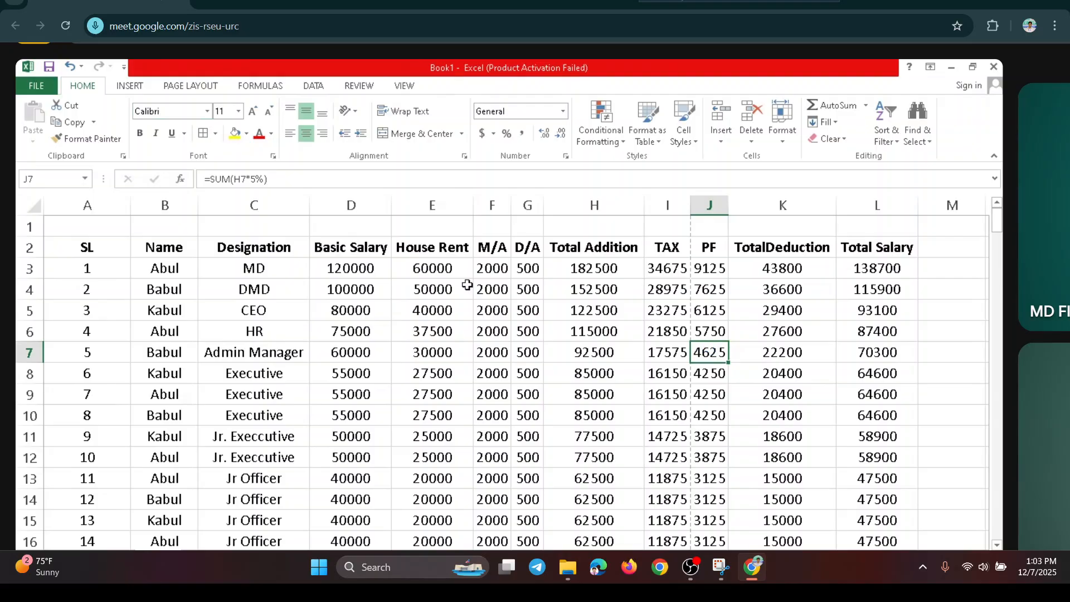
{"action": "left_click", "coordinate": [63, 252]}
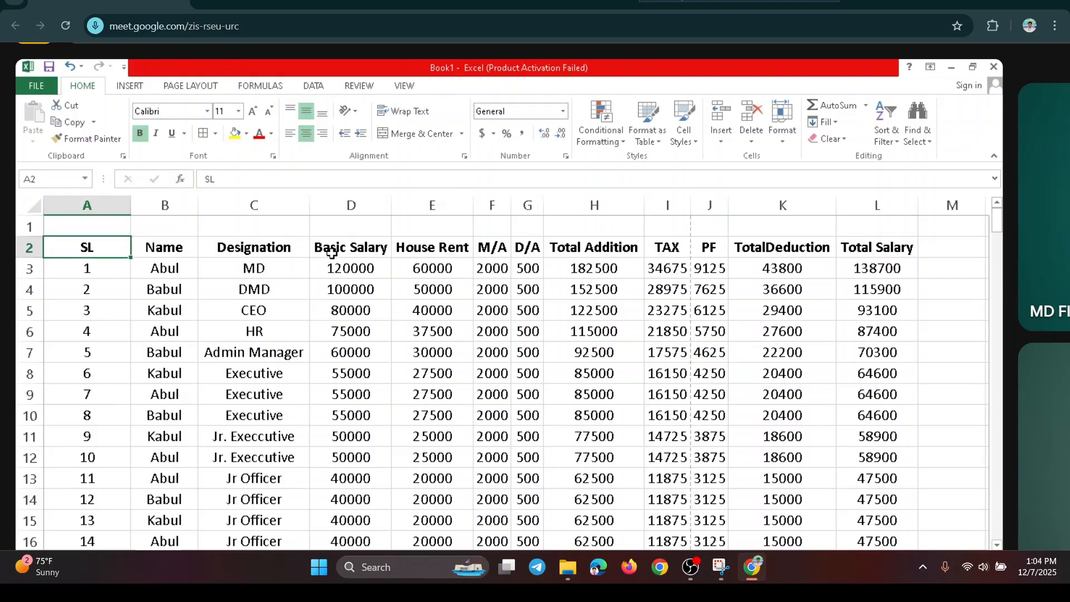
{"action": "left_click", "coordinate": [294, 246]}
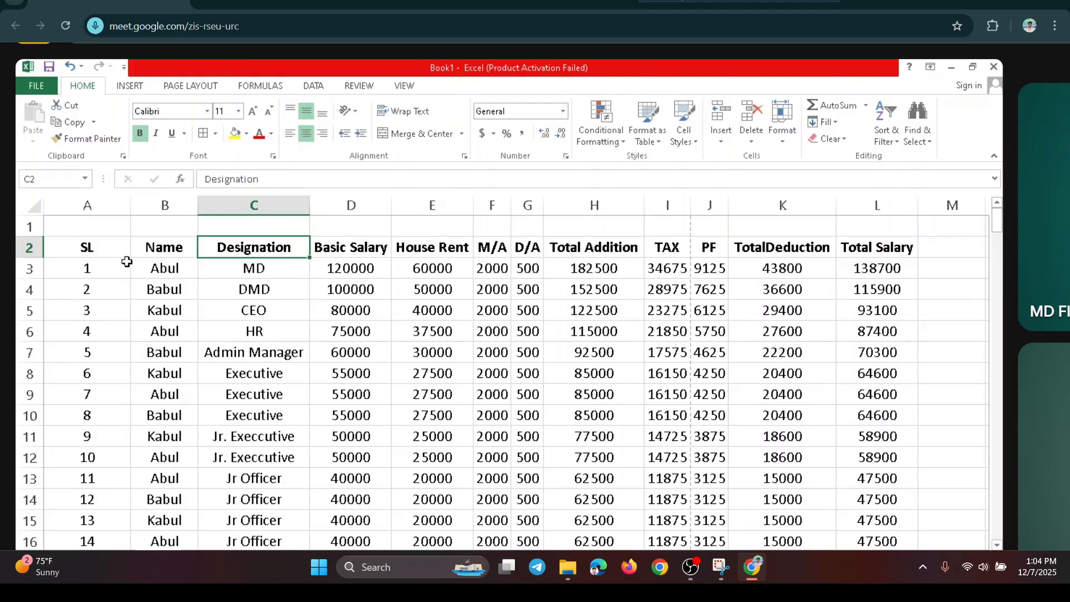
Export the sheet as a PDF named Book1 to the Downloads folder and choose Microsoft Edge to open it
{"action": "left_click", "coordinate": [65, 246]}
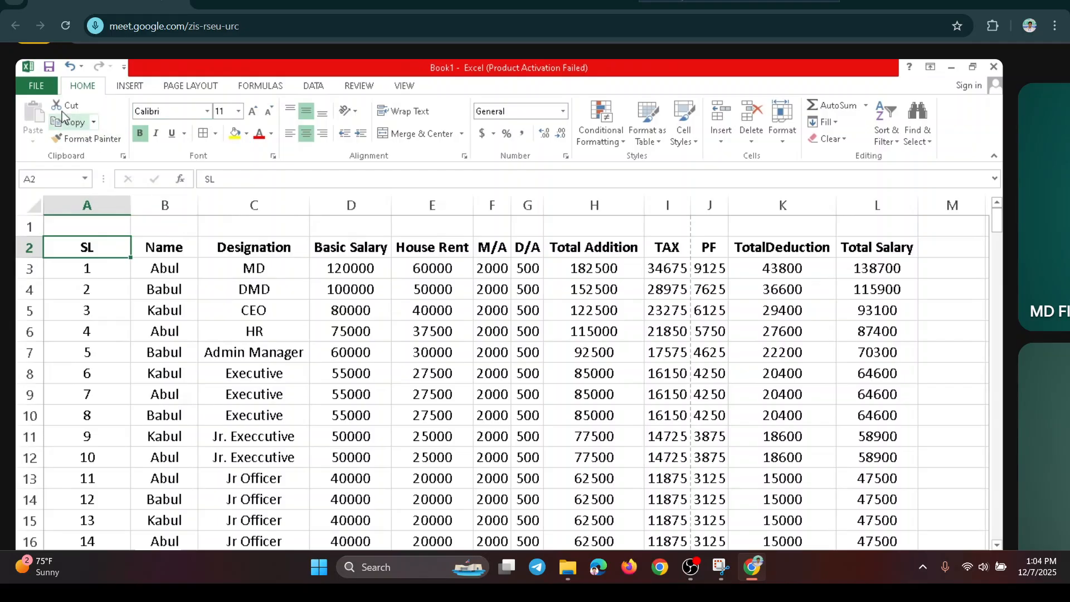
{"action": "left_click", "coordinate": [41, 95]}
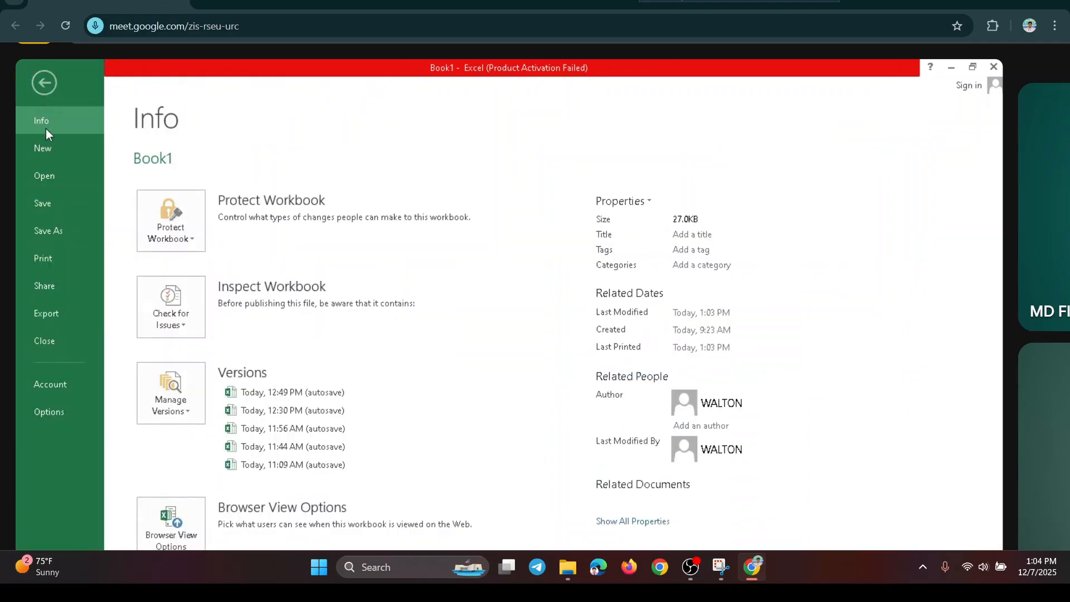
{"action": "left_click", "coordinate": [68, 315]}
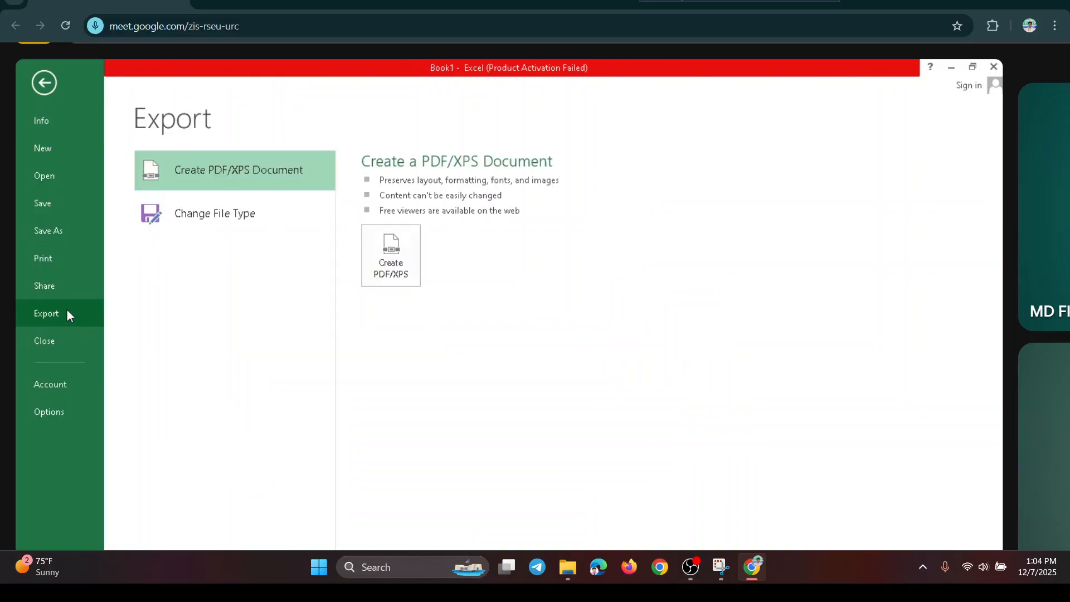
{"action": "left_click", "coordinate": [407, 252]}
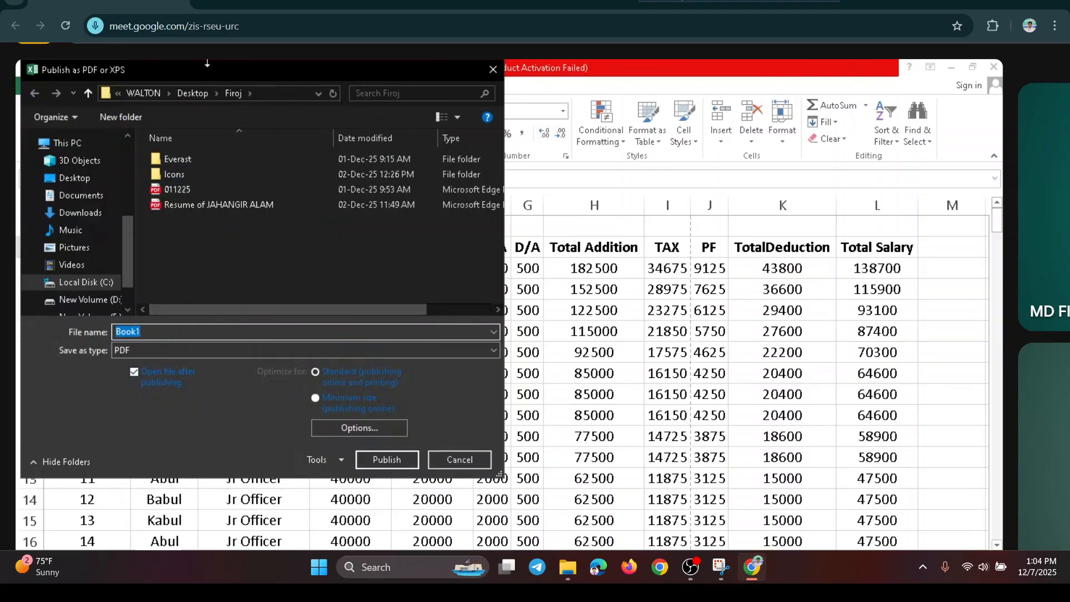
{"action": "left_click", "coordinate": [93, 219]}
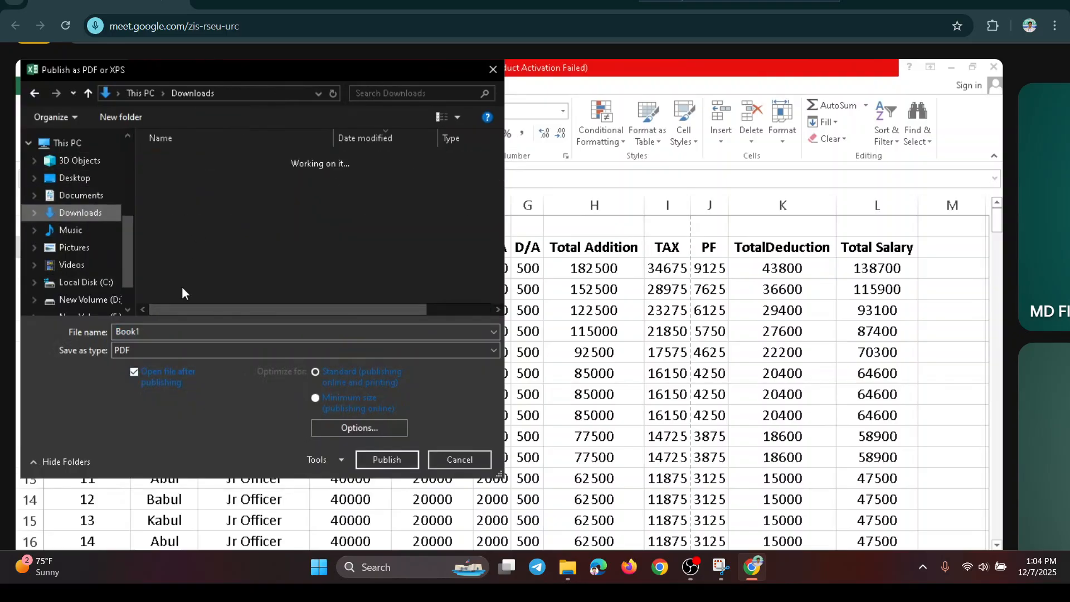
{"action": "left_click", "coordinate": [379, 461]}
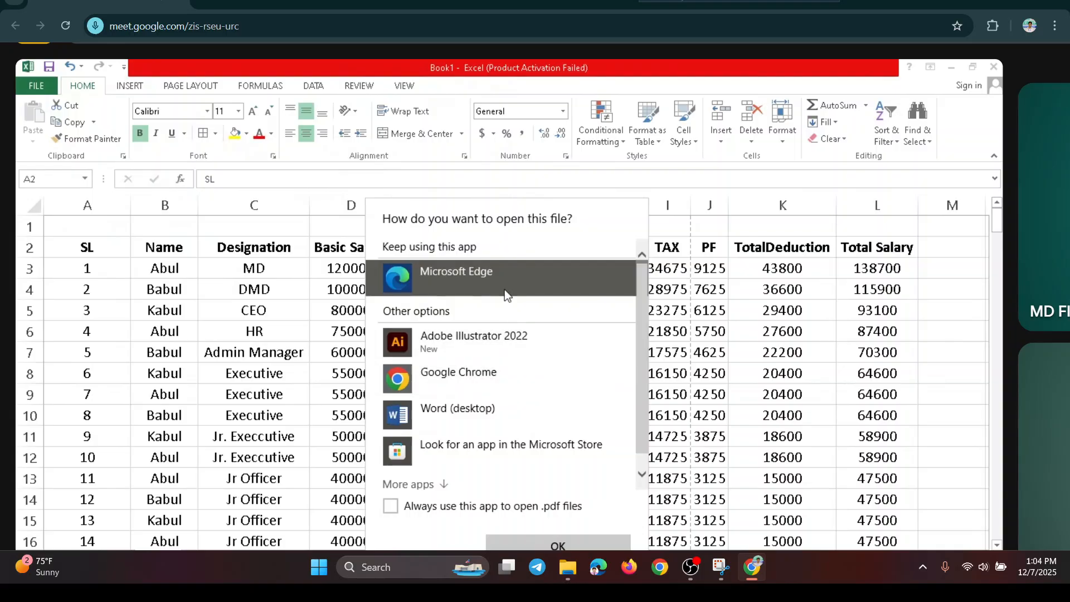
{"action": "left_click", "coordinate": [558, 543]}
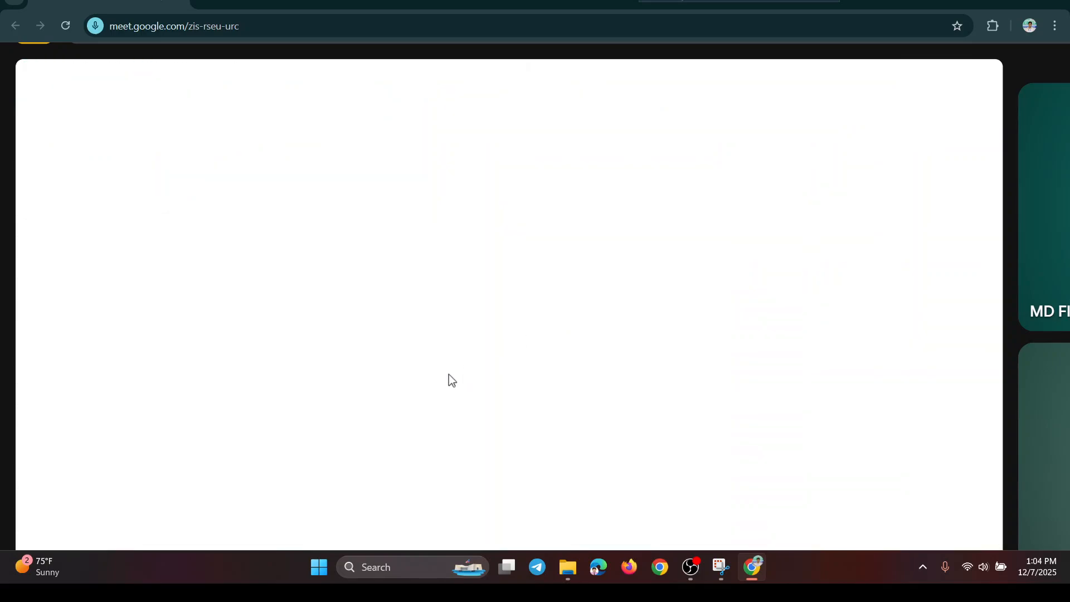
Close the extra 566w-MYRnkqJUts.jpg image window and the console window running the tree command
{"action": "mouse_move", "coordinate": [281, 597]}
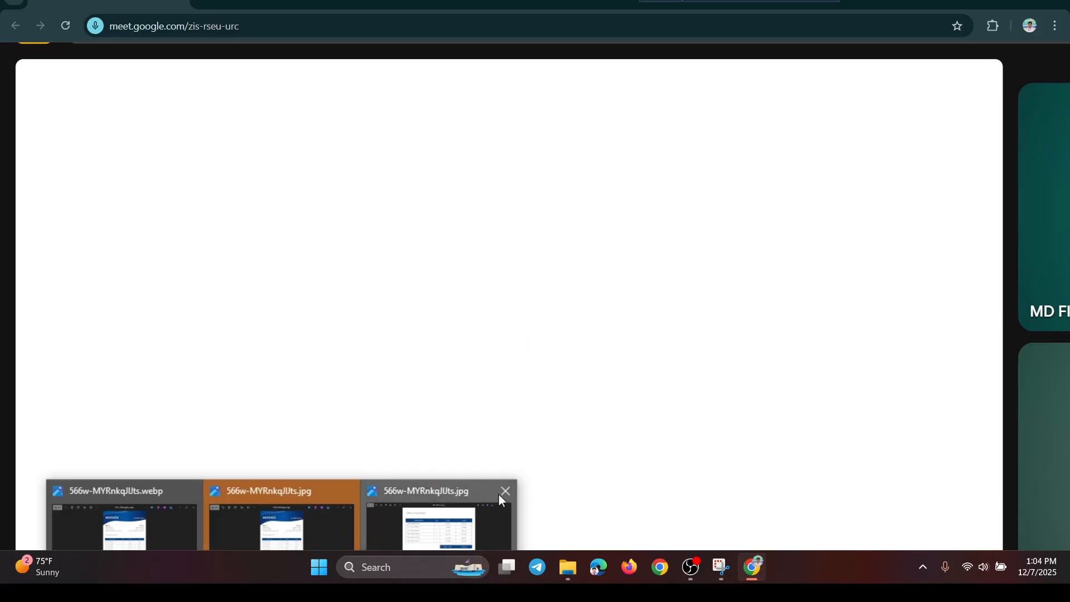
{"action": "left_click", "coordinate": [509, 490]}
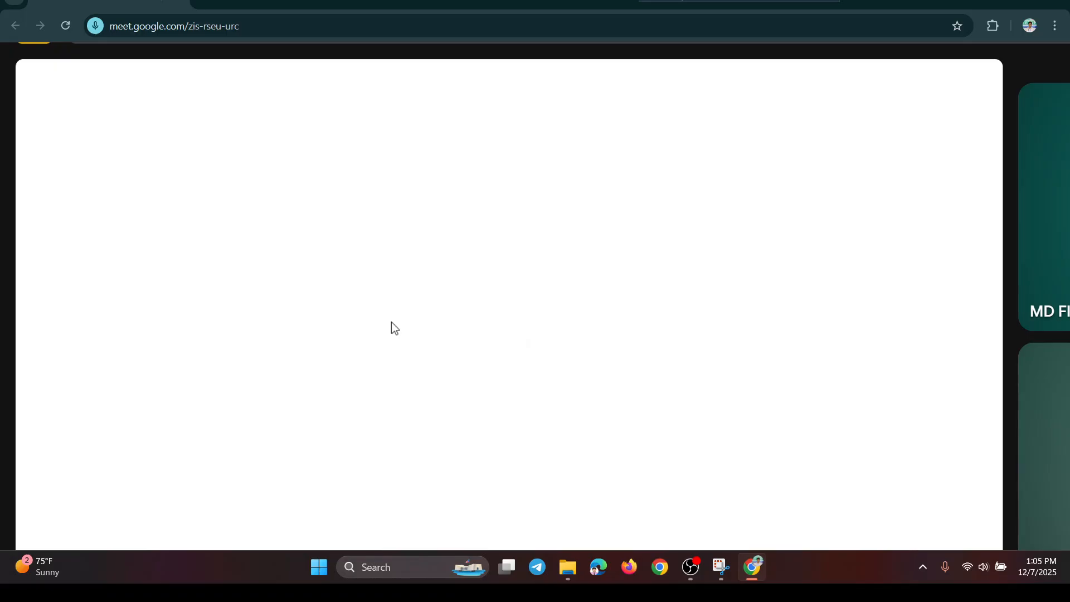
{"action": "key", "text": "super+r"}
{"action": "key", "text": "Escape"}
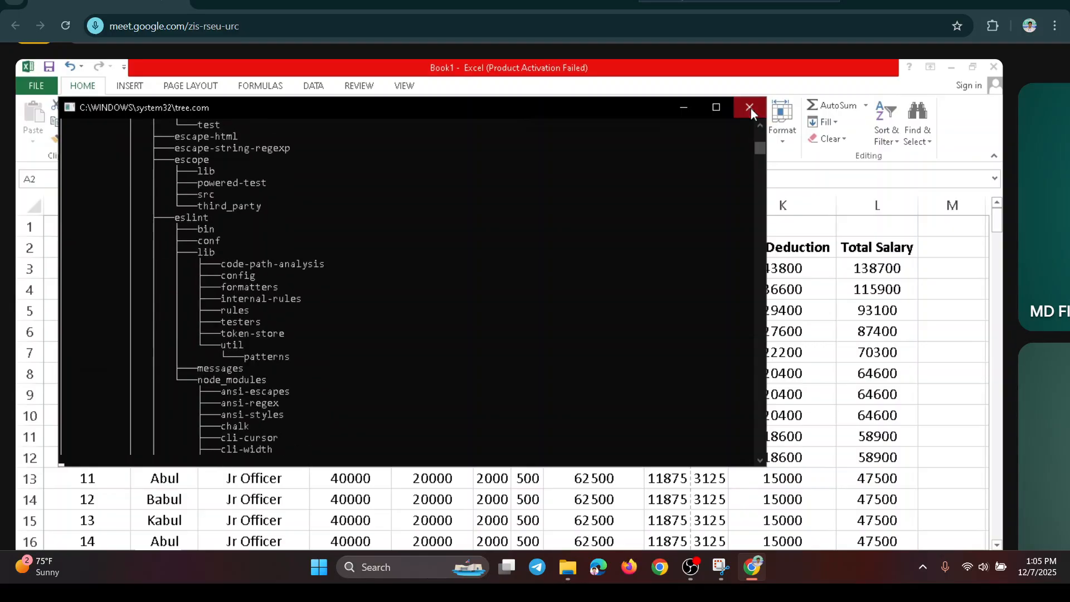
{"action": "left_click", "coordinate": [749, 108]}
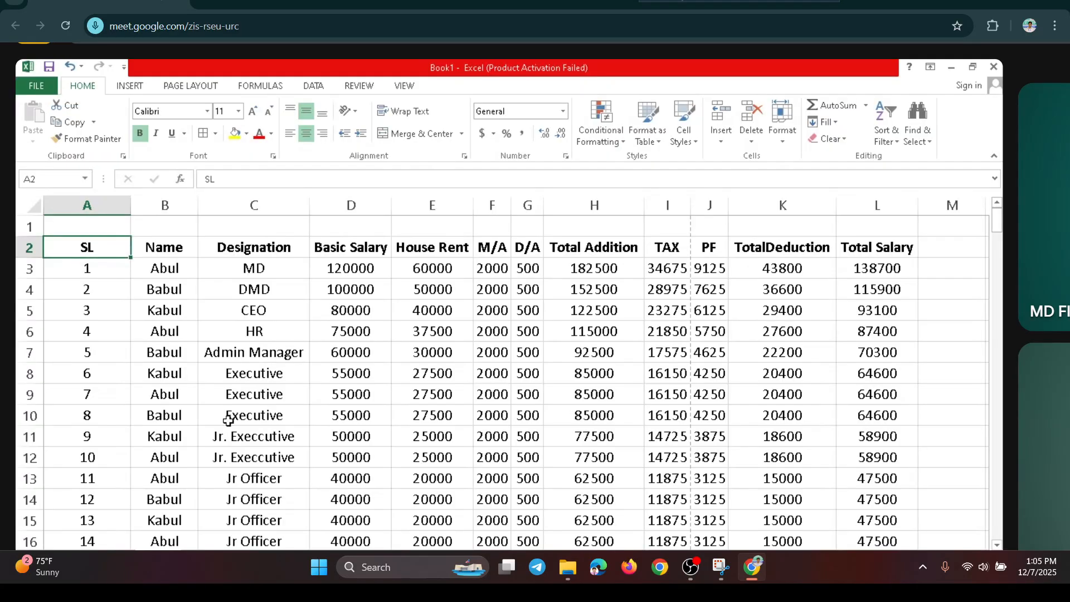
Set the salary sheet's page orientation to Portrait
{"action": "left_click", "coordinate": [190, 88]}
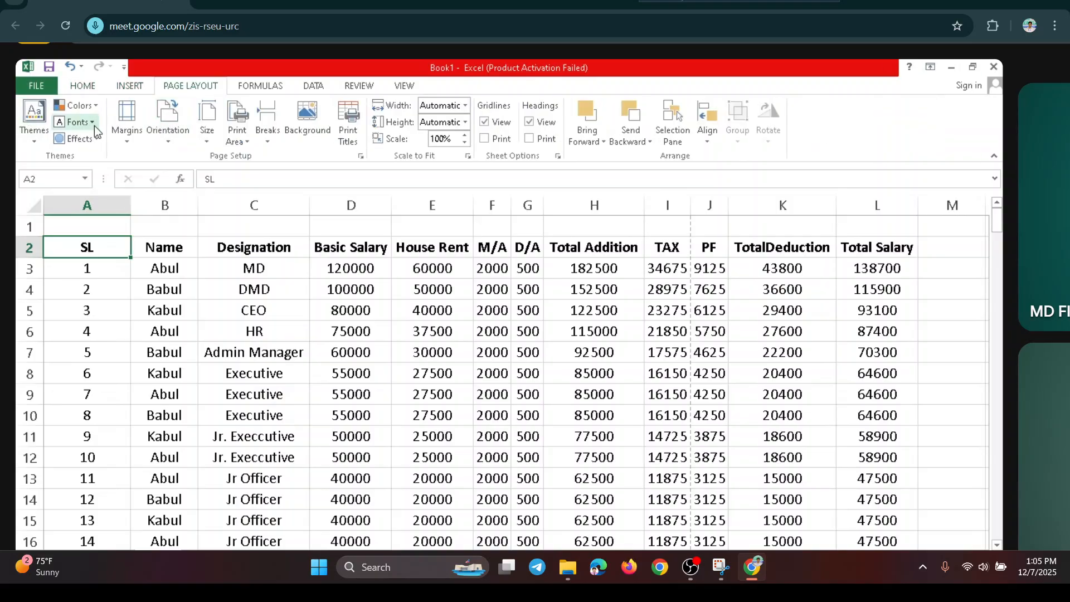
{"action": "left_click", "coordinate": [174, 146]}
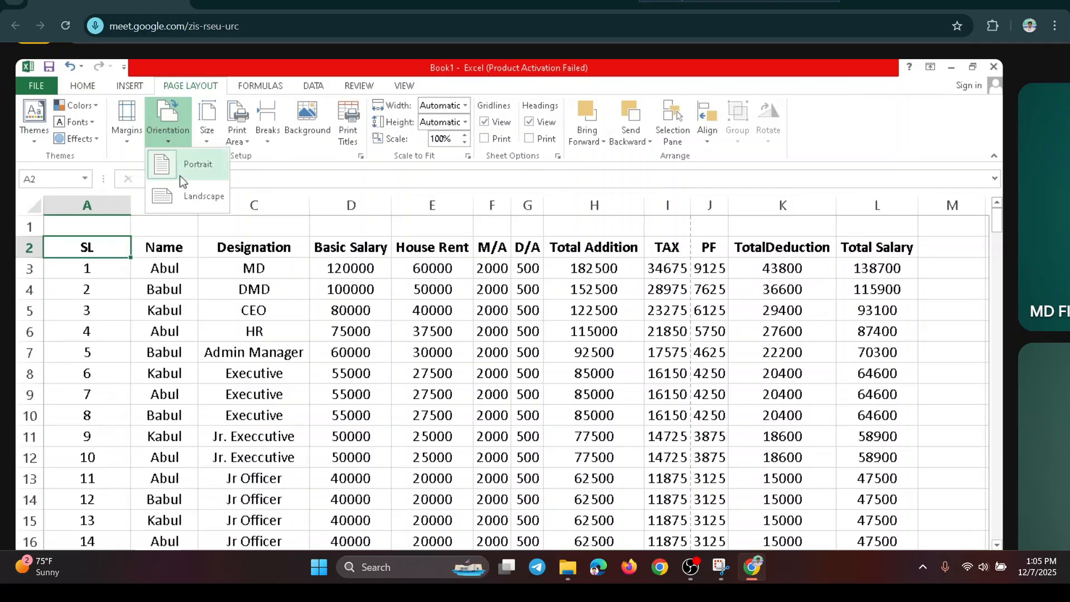
{"action": "left_click", "coordinate": [211, 169]}
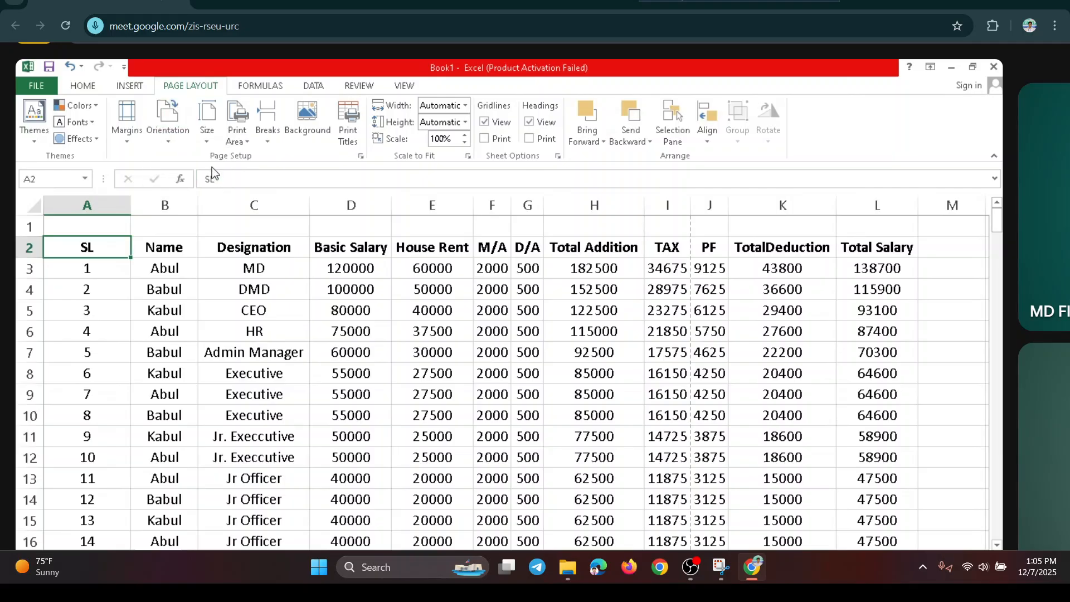
Set the sheet's page margins to Narrow and its paper size to A4
{"action": "left_click", "coordinate": [129, 136]}
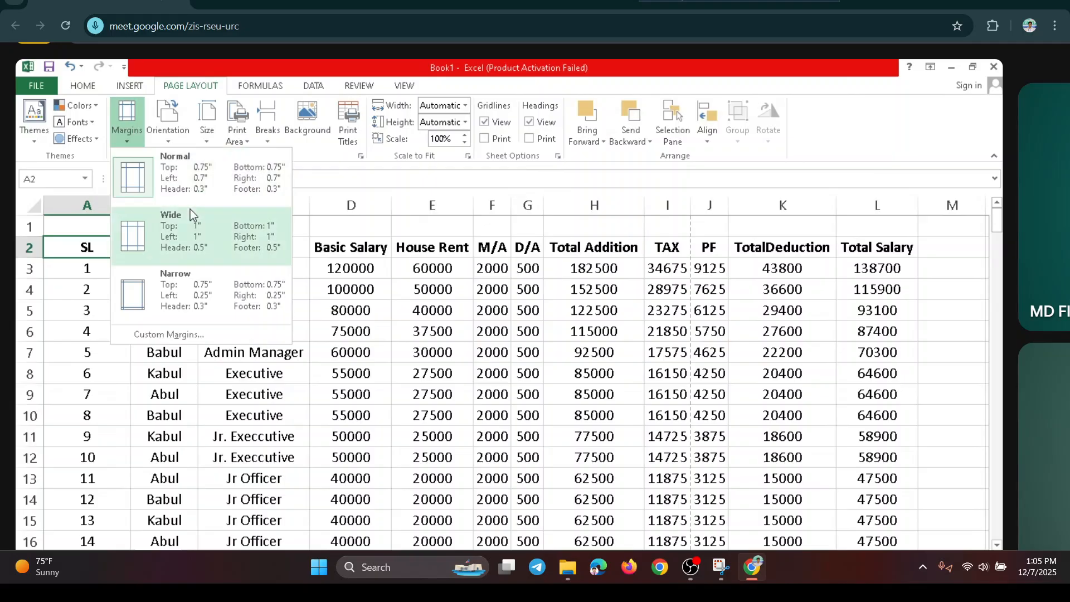
{"action": "left_click", "coordinate": [225, 302]}
{"action": "left_click", "coordinate": [136, 141]}
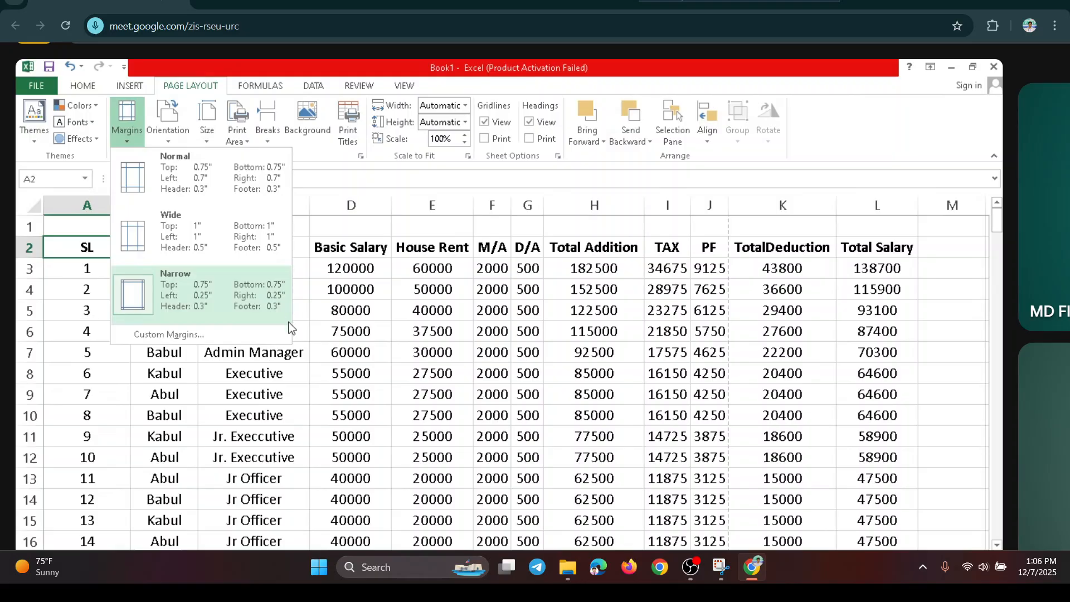
{"action": "left_click", "coordinate": [422, 307]}
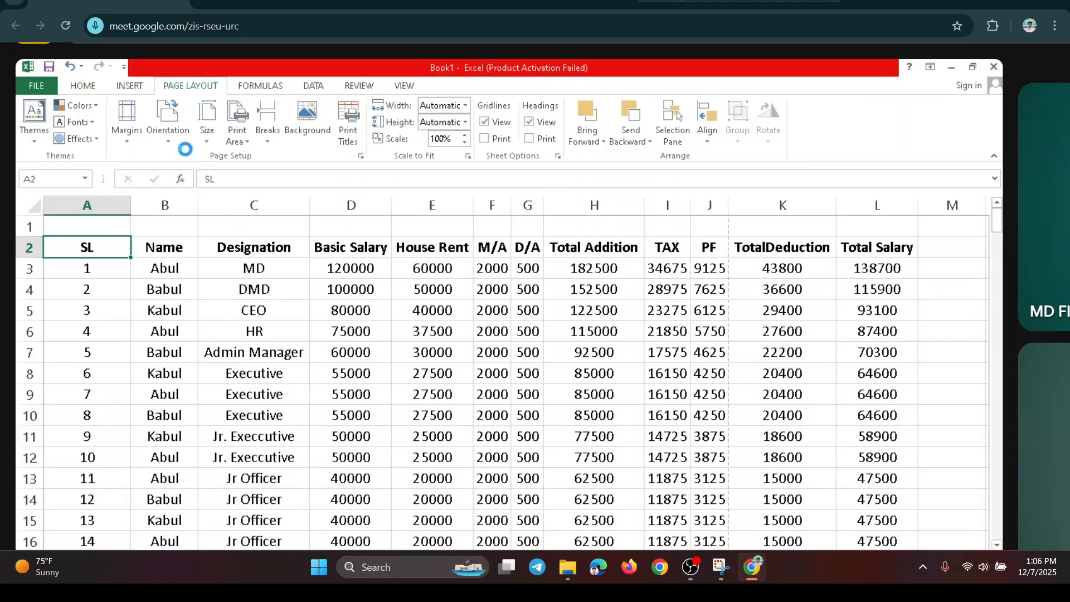
{"action": "left_click", "coordinate": [205, 142]}
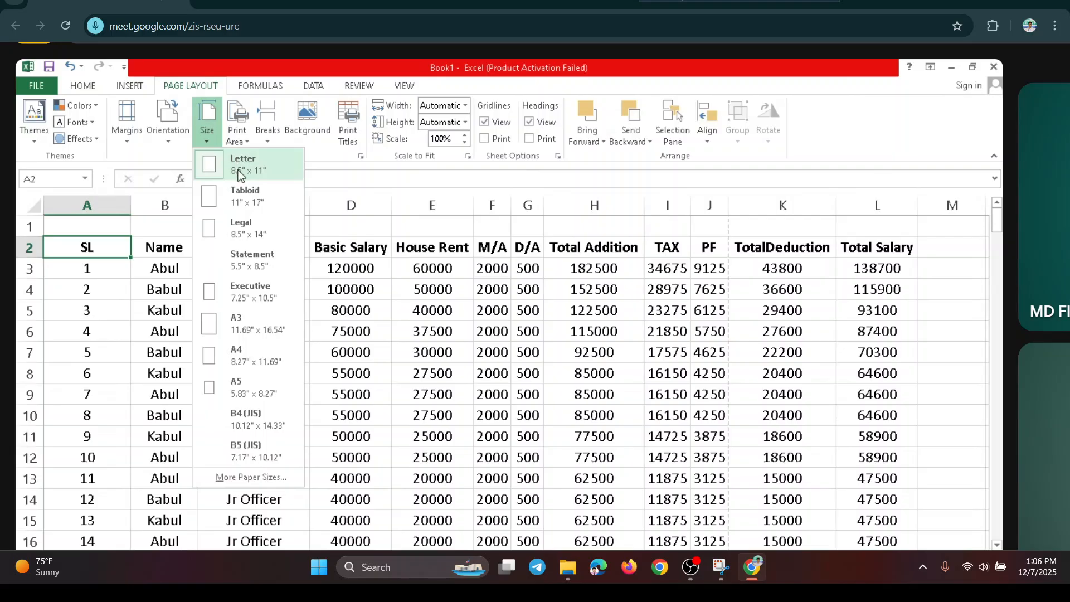
{"action": "left_click", "coordinate": [263, 355]}
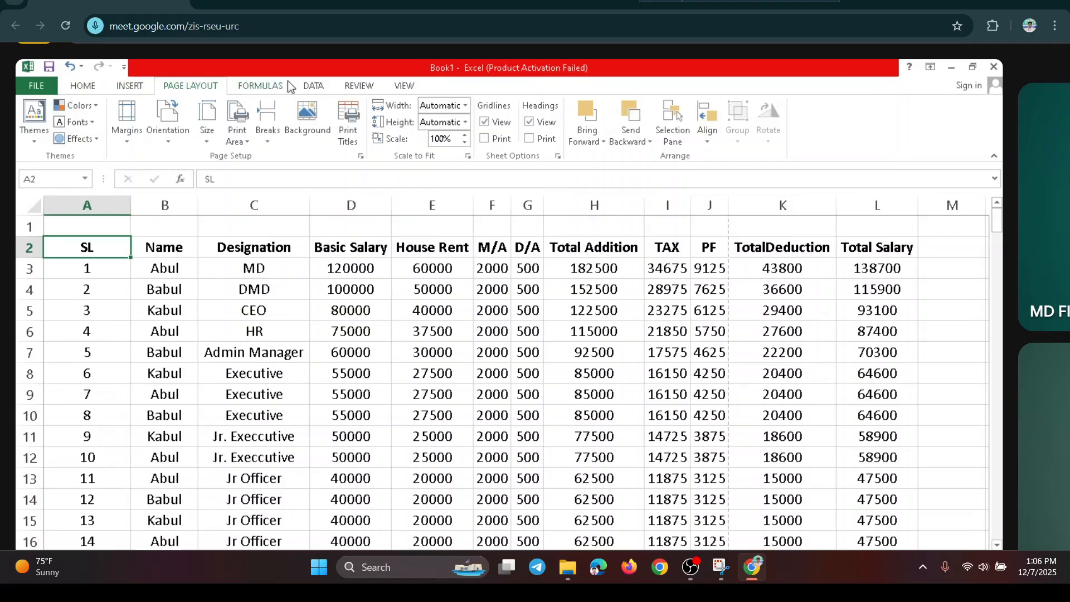
Switch the sheet to Page Break Preview and examine how its rows and columns are divided into pages
{"action": "left_click", "coordinate": [403, 87]}
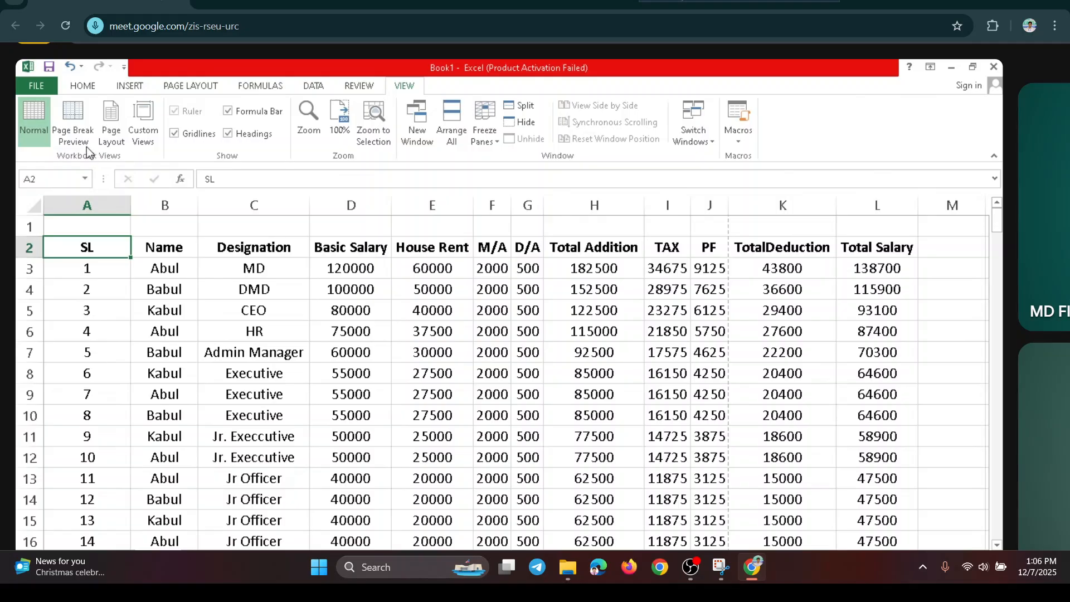
{"action": "left_click", "coordinate": [82, 118]}
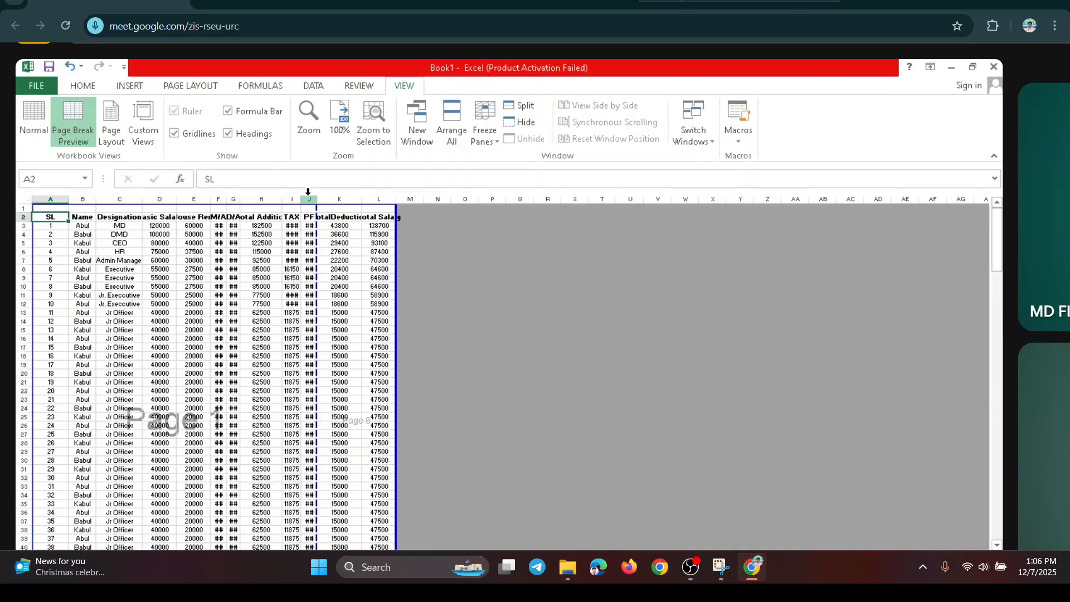
{"action": "scroll", "coordinate": [253, 418], "scroll_direction": "down", "scroll_amount": 2}
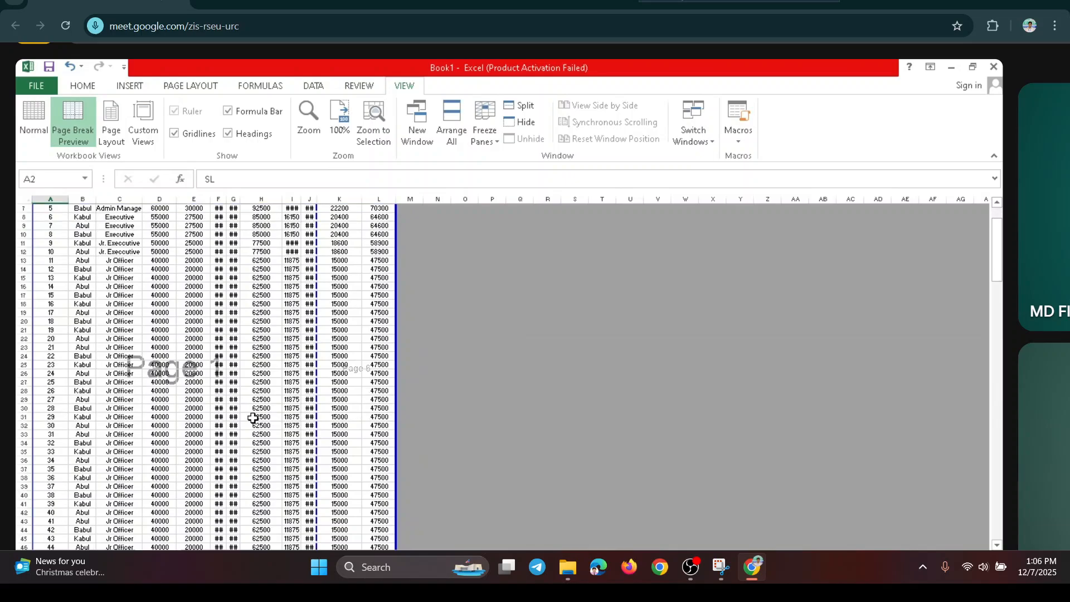
{"action": "scroll", "coordinate": [253, 418], "scroll_direction": "down", "scroll_amount": 15}
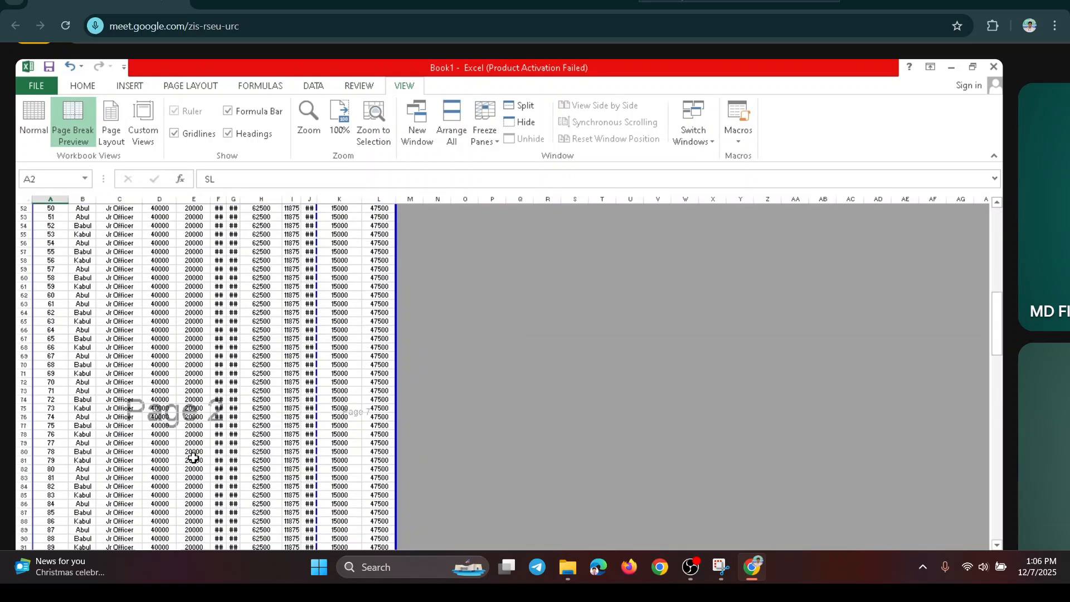
{"action": "scroll", "coordinate": [194, 458], "scroll_direction": "up", "scroll_amount": 14}
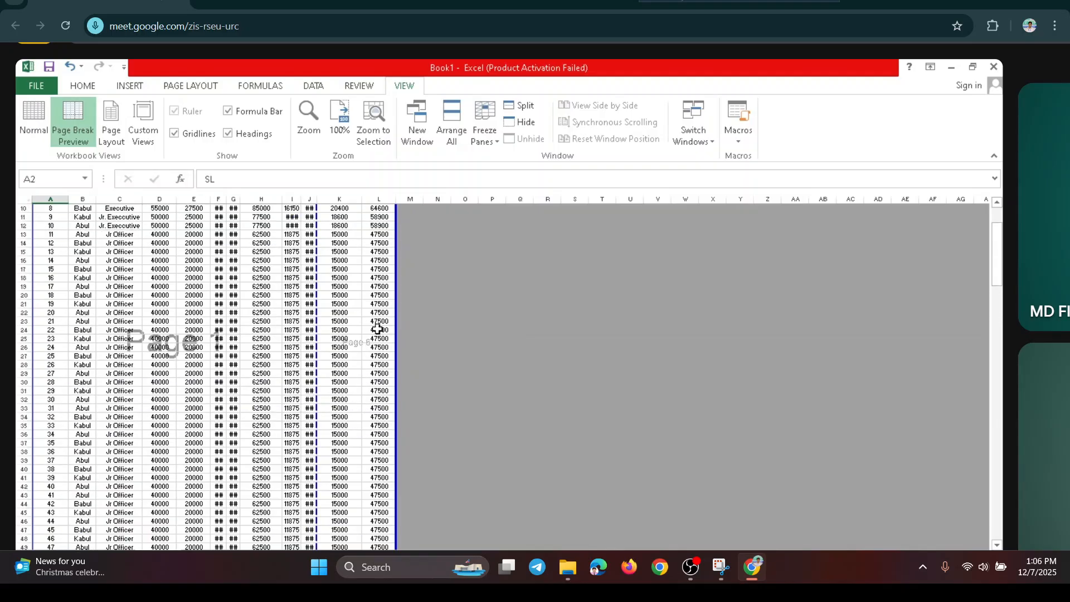
{"action": "scroll", "coordinate": [378, 330], "scroll_direction": "up", "scroll_amount": 3}
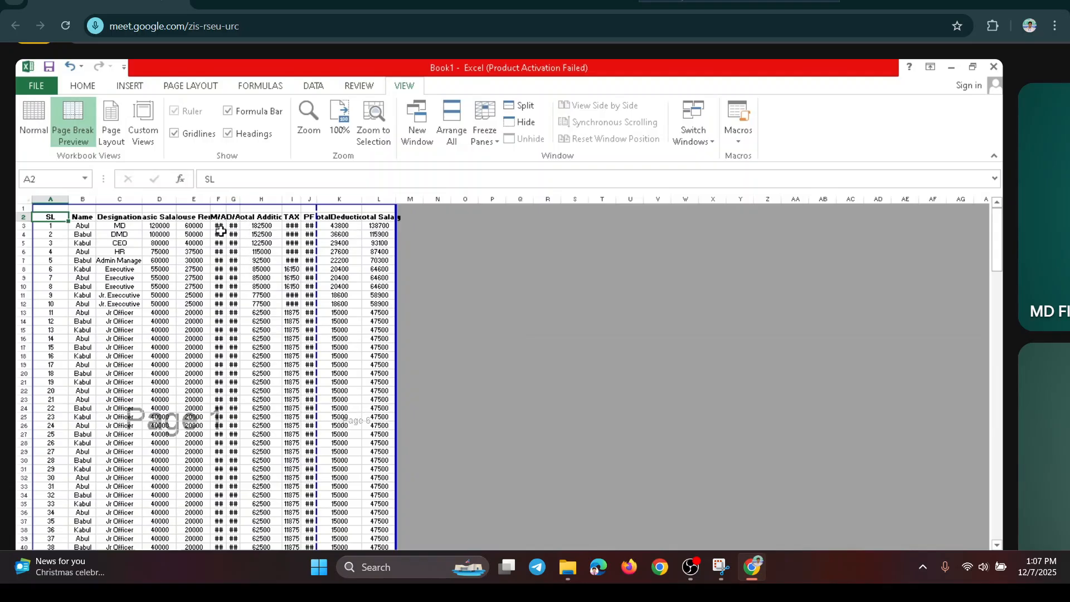
AutoFit the widths of the M/A, D/A, TAX and PF columns (F, G, I and J) to their contents
{"action": "double_click", "coordinate": [228, 199]}
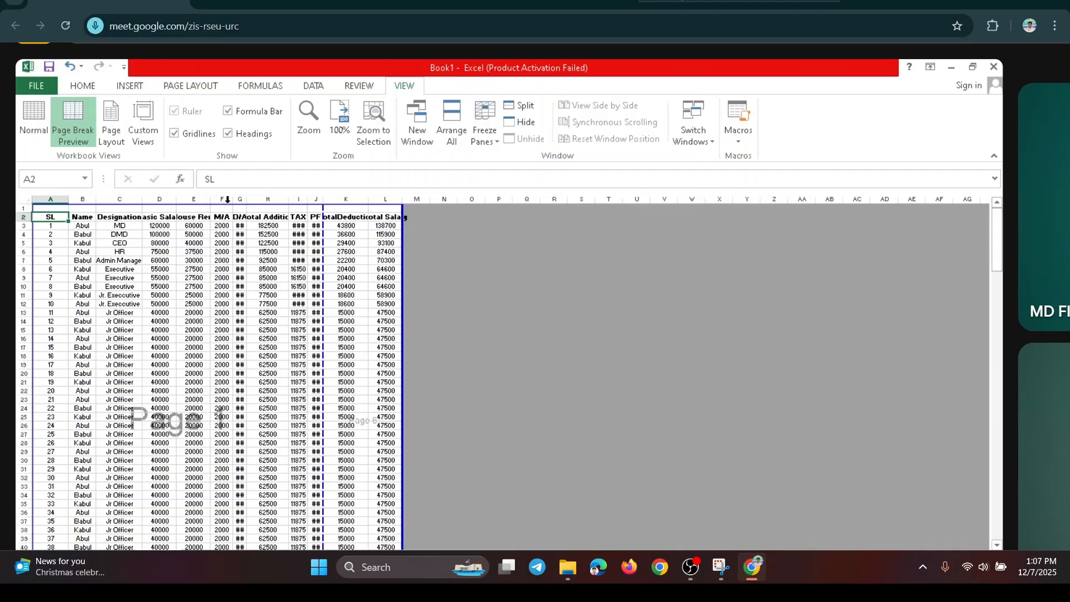
{"action": "double_click", "coordinate": [244, 198]}
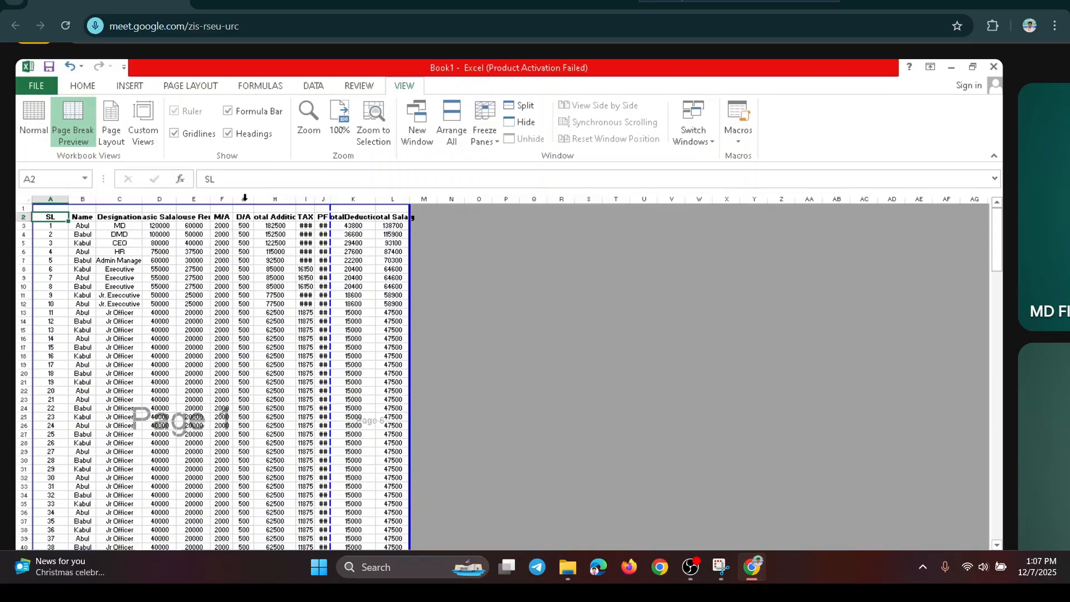
{"action": "double_click", "coordinate": [315, 199]}
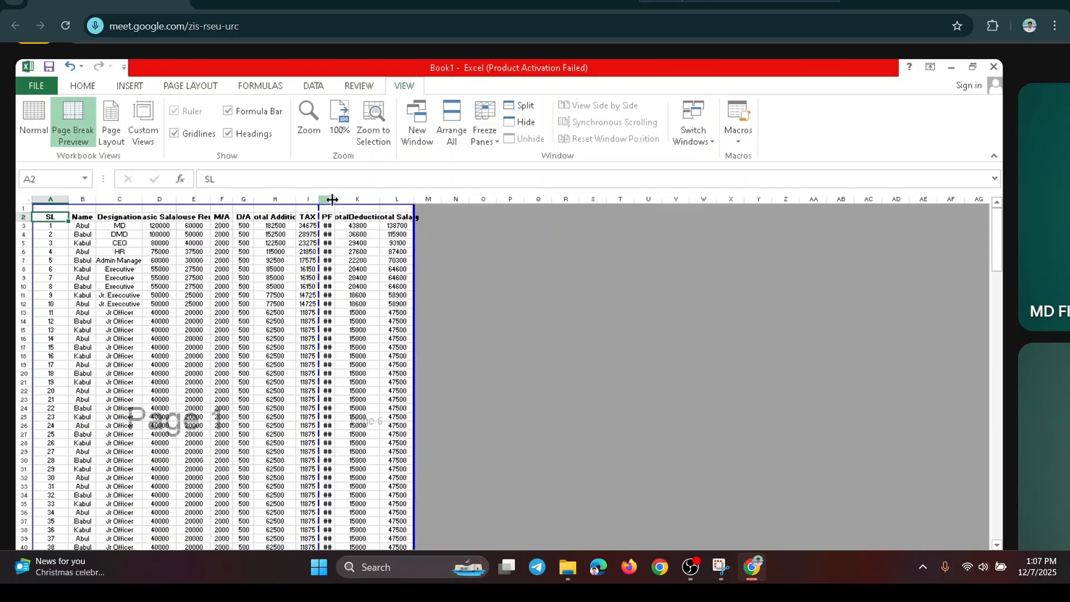
{"action": "left_click_drag", "start_coordinate": [334, 200], "coordinate": [334, 200]}
{"action": "double_click", "coordinate": [334, 199]}
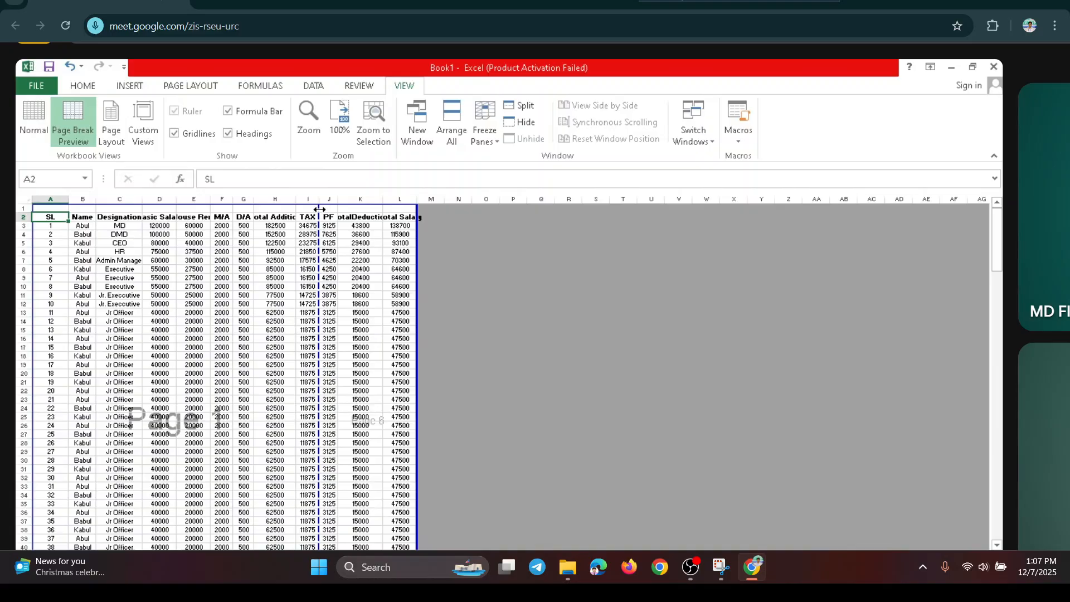
Move the vertical page break from after the TAX column to the edge after Total Salary, so columns A to L share one page width
{"action": "left_click_drag", "start_coordinate": [319, 209], "coordinate": [319, 209]}
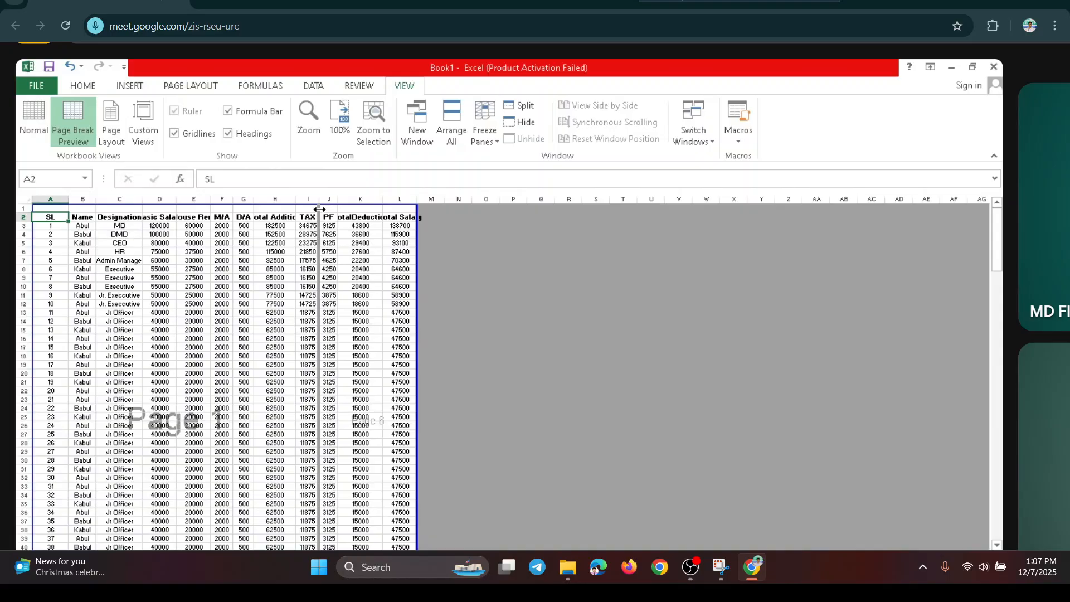
{"action": "left_click_drag", "start_coordinate": [320, 209], "coordinate": [413, 217]}
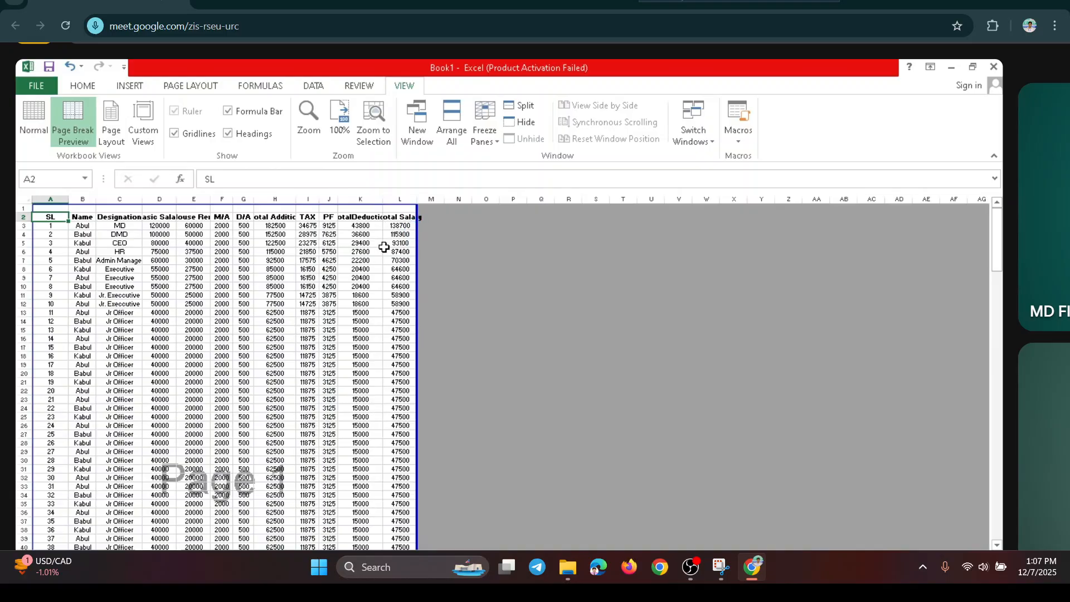
{"action": "scroll", "coordinate": [285, 409], "scroll_direction": "down", "scroll_amount": 5}
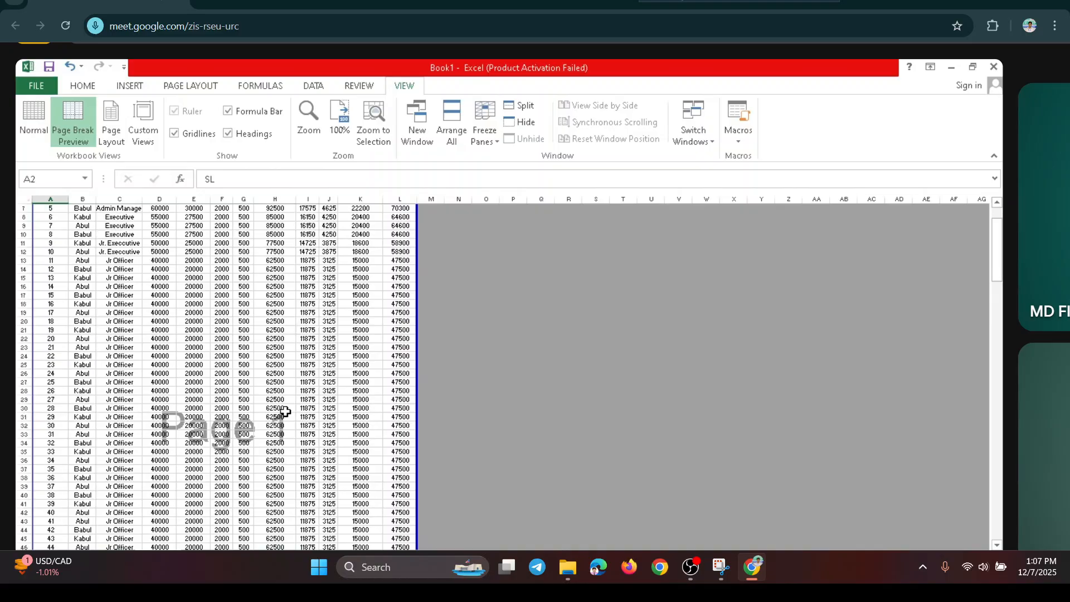
{"action": "scroll", "coordinate": [286, 409], "scroll_direction": "down", "scroll_amount": 6}
{"action": "scroll", "coordinate": [288, 390], "scroll_direction": "up", "scroll_amount": 7}
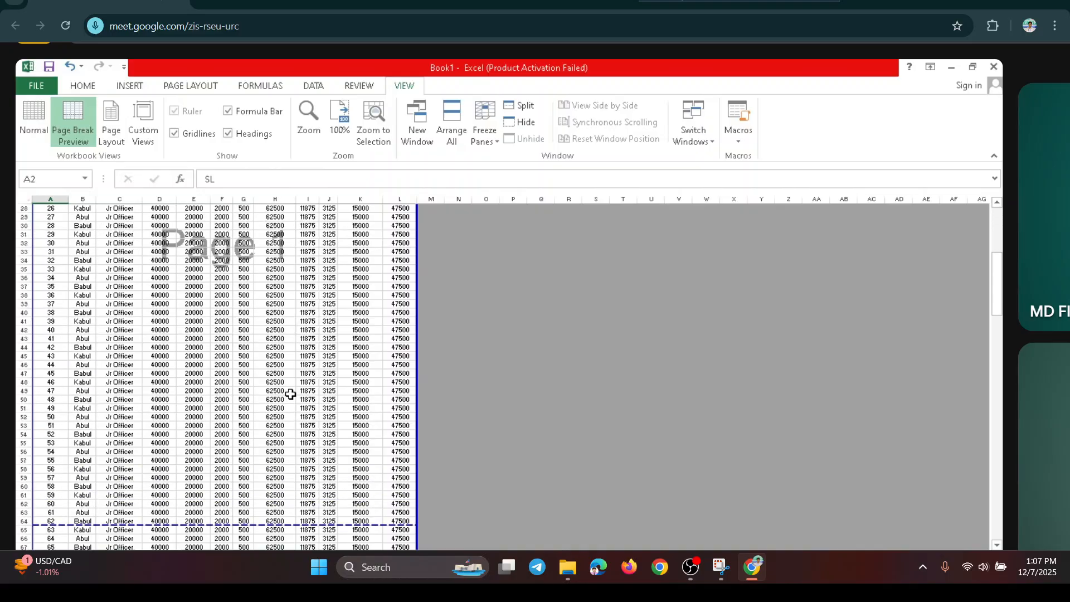
{"action": "scroll", "coordinate": [289, 379], "scroll_direction": "up", "scroll_amount": 4}
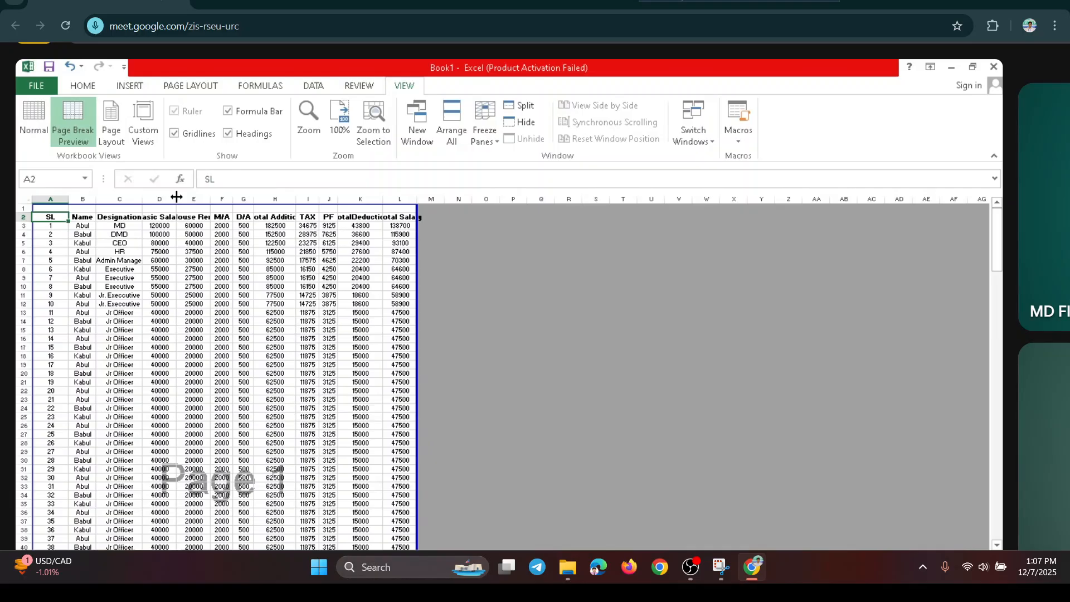
Widen the Basic Salary column (D) to fit its full heading, and check the horizontal page break further down
{"action": "left_click_drag", "start_coordinate": [176, 196], "coordinate": [194, 198]}
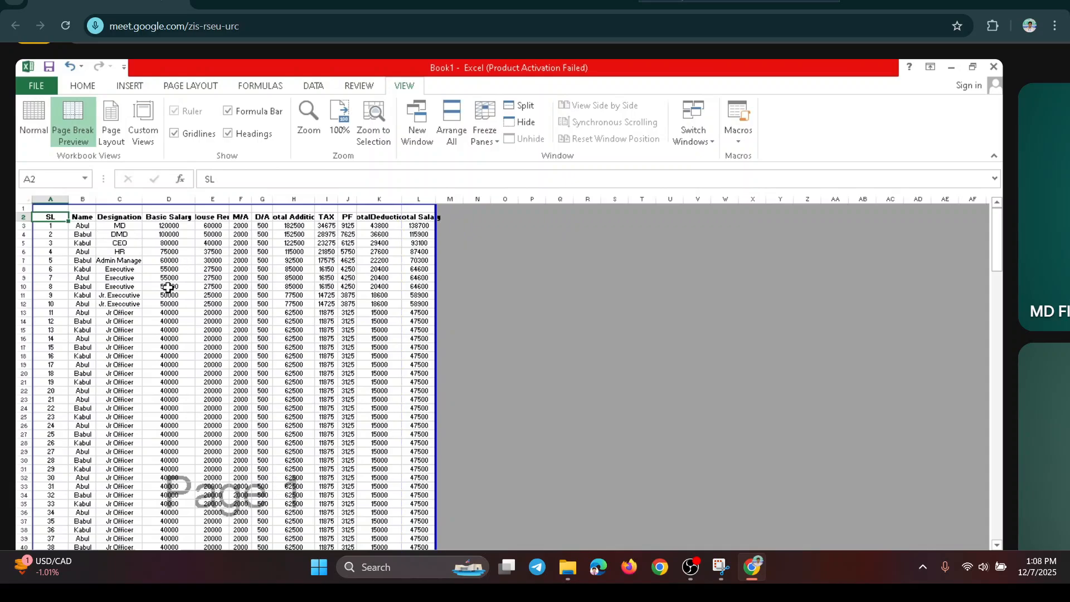
{"action": "scroll", "coordinate": [179, 335], "scroll_direction": "down", "scroll_amount": 16}
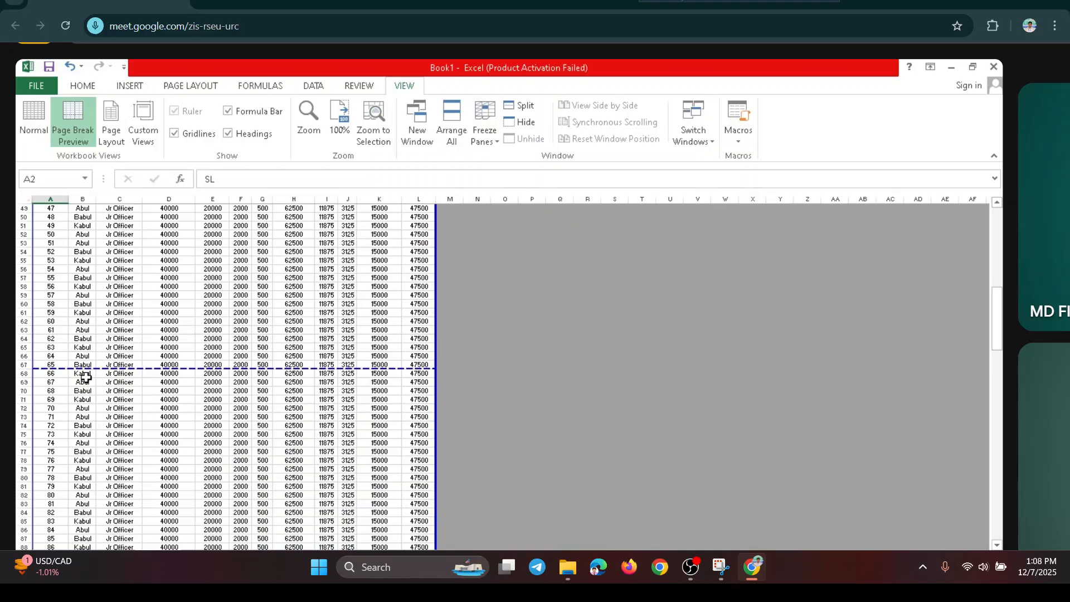
{"action": "scroll", "coordinate": [153, 375], "scroll_direction": "up", "scroll_amount": 16}
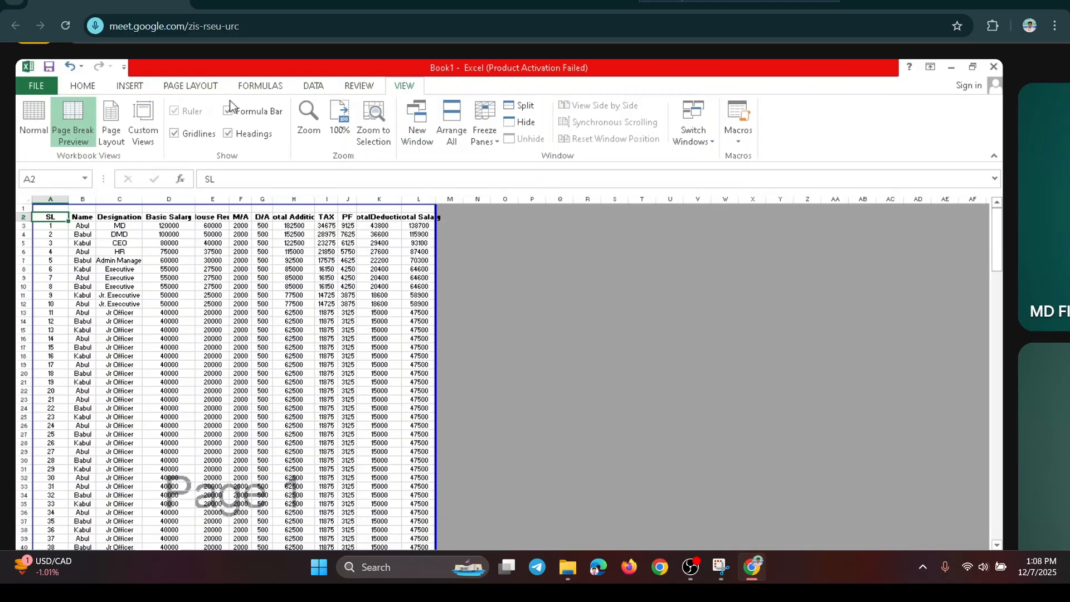
Set header row 2 ($2:$2) as the print title row to repeat at the top of every page
{"action": "left_click", "coordinate": [197, 87]}
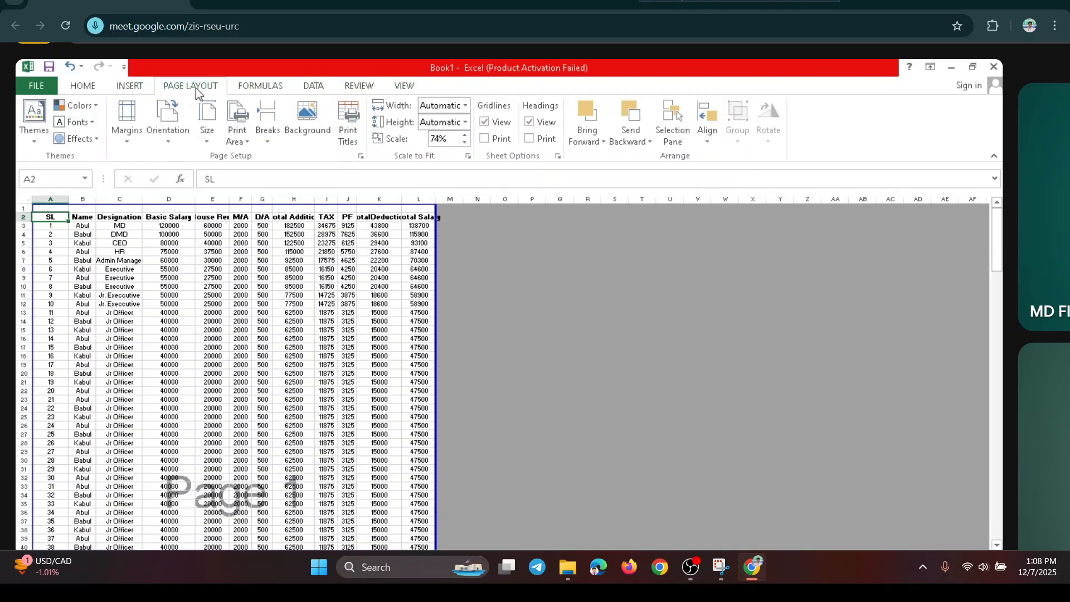
{"action": "left_click", "coordinate": [351, 134]}
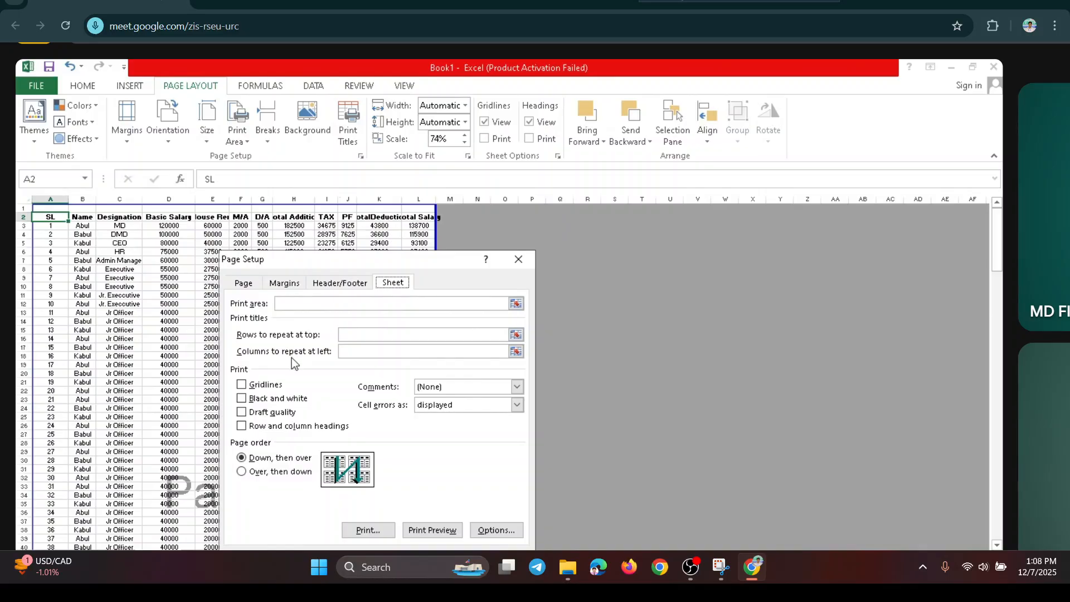
{"action": "left_click", "coordinate": [342, 335]}
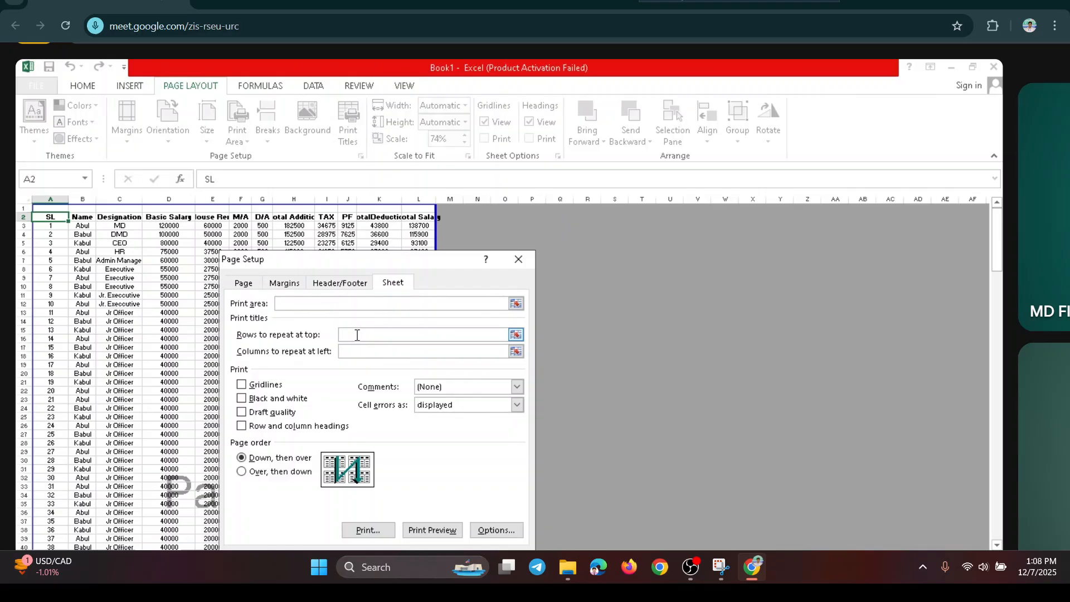
{"action": "left_click", "coordinate": [34, 218]}
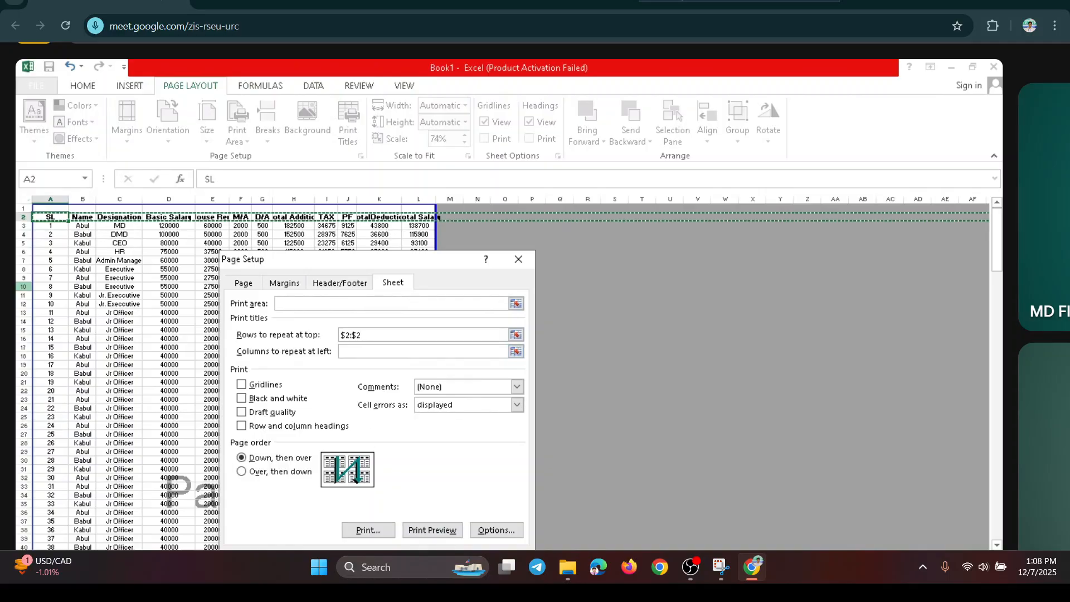
{"action": "key", "text": "Return"}
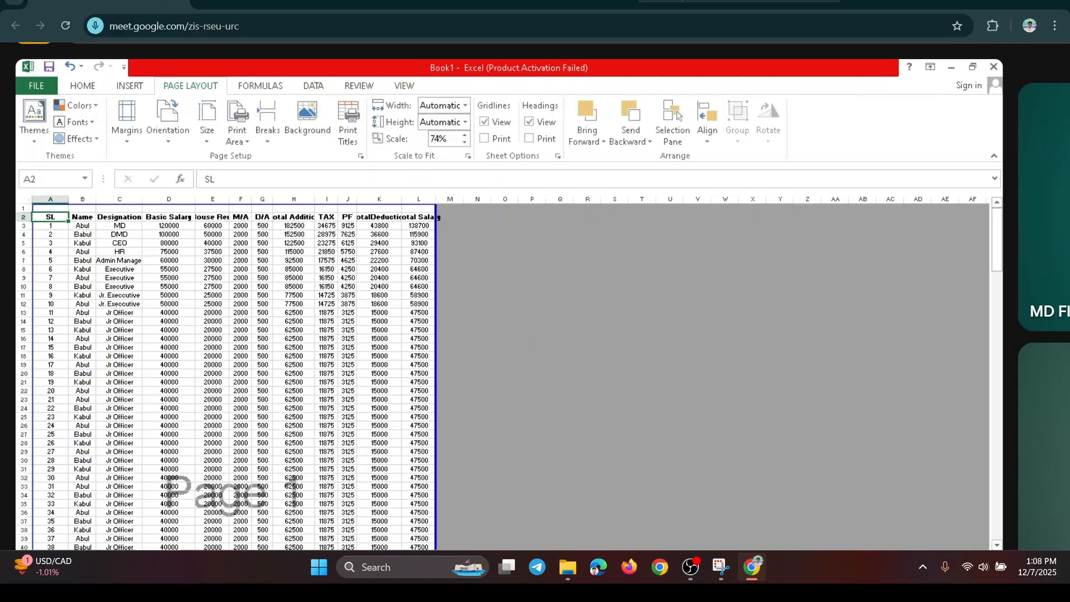
Return the sheet to Normal view and examine the first two pages in the print preview for the repeated header row
{"action": "left_click", "coordinate": [404, 86]}
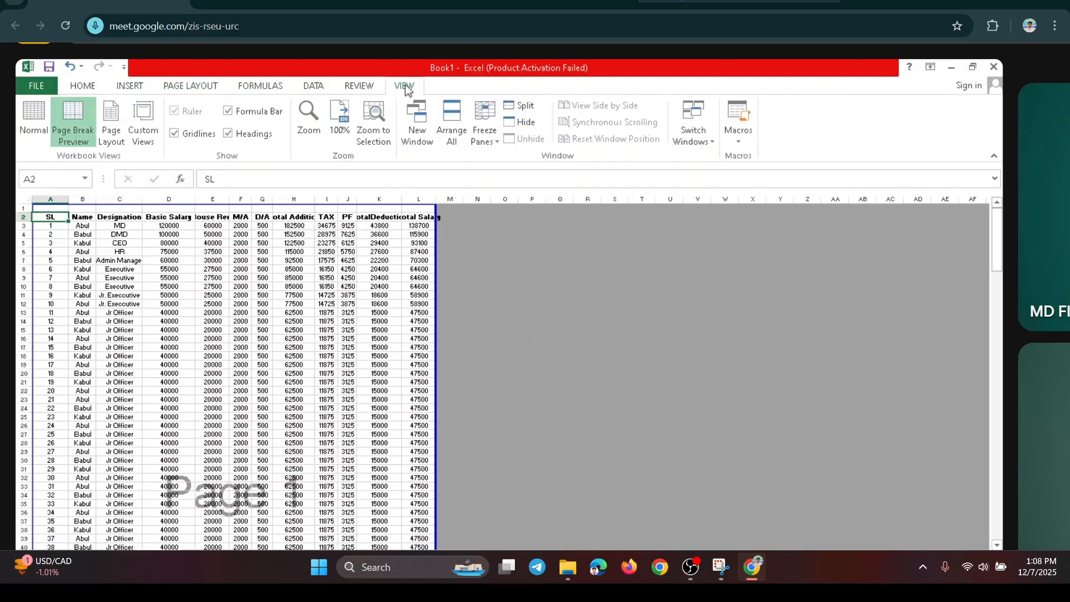
{"action": "left_click", "coordinate": [42, 118]}
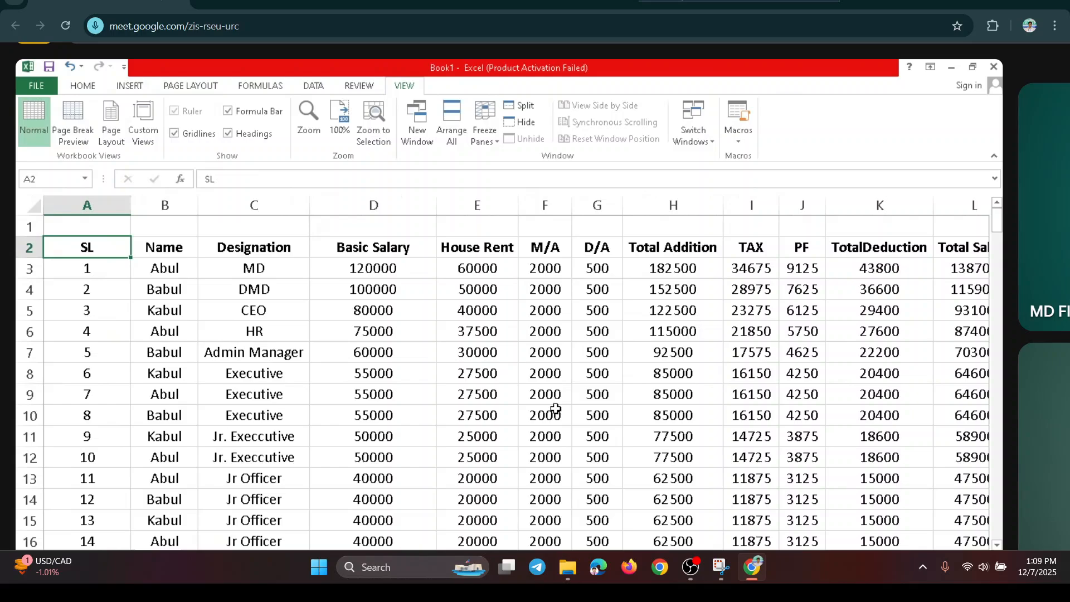
{"action": "key", "text": "ctrl+p"}
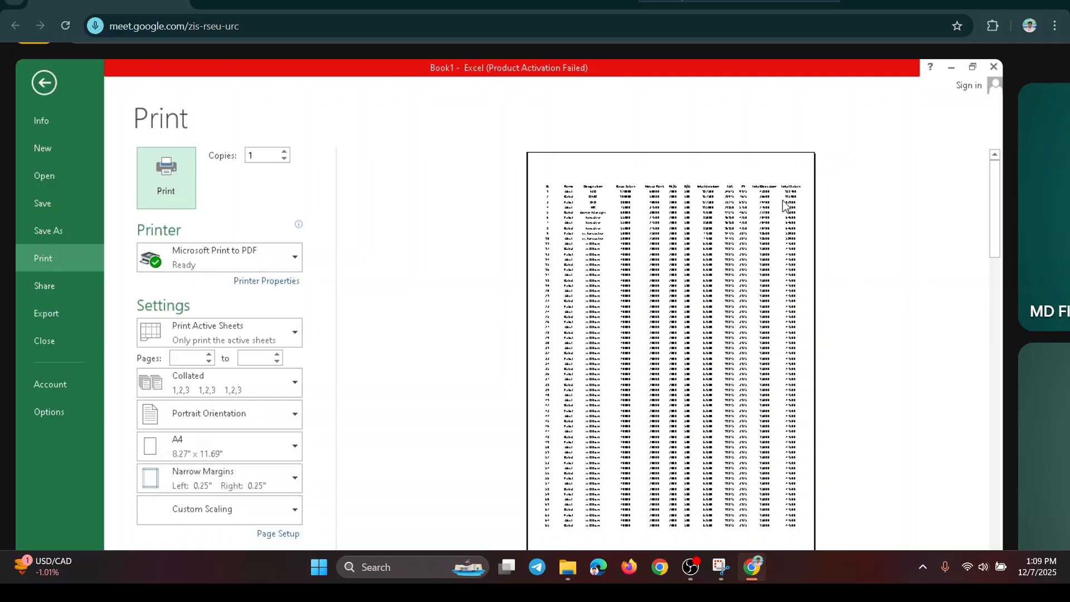
{"action": "scroll", "coordinate": [766, 266], "scroll_direction": "down", "scroll_amount": 1}
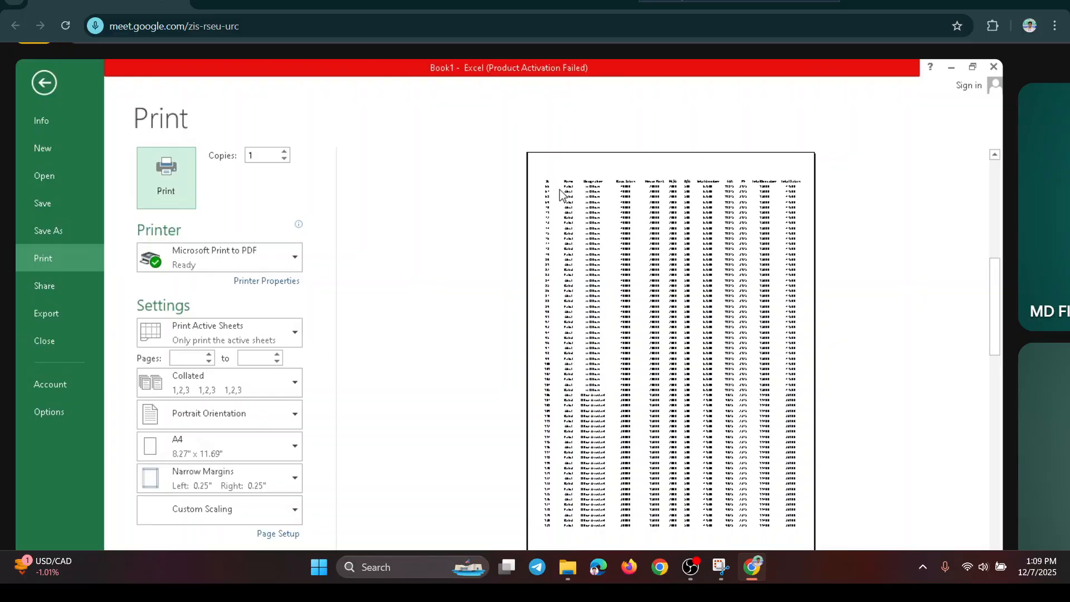
Check the header row on the following pages of the print preview and return to the sheet
{"action": "scroll", "coordinate": [613, 215], "scroll_direction": "down", "scroll_amount": 2}
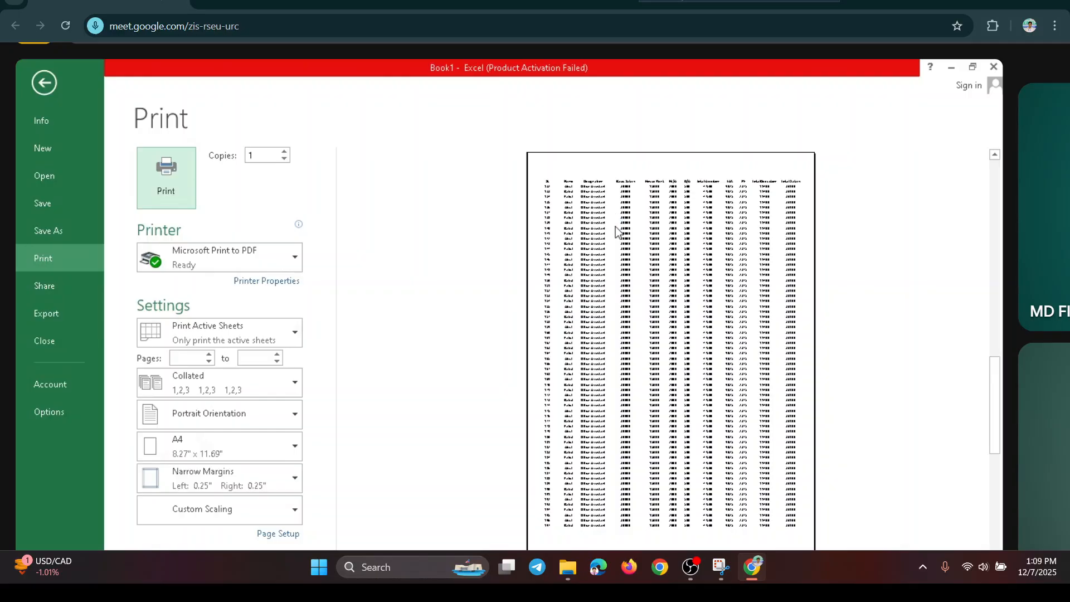
{"action": "scroll", "coordinate": [647, 216], "scroll_direction": "up", "scroll_amount": 1}
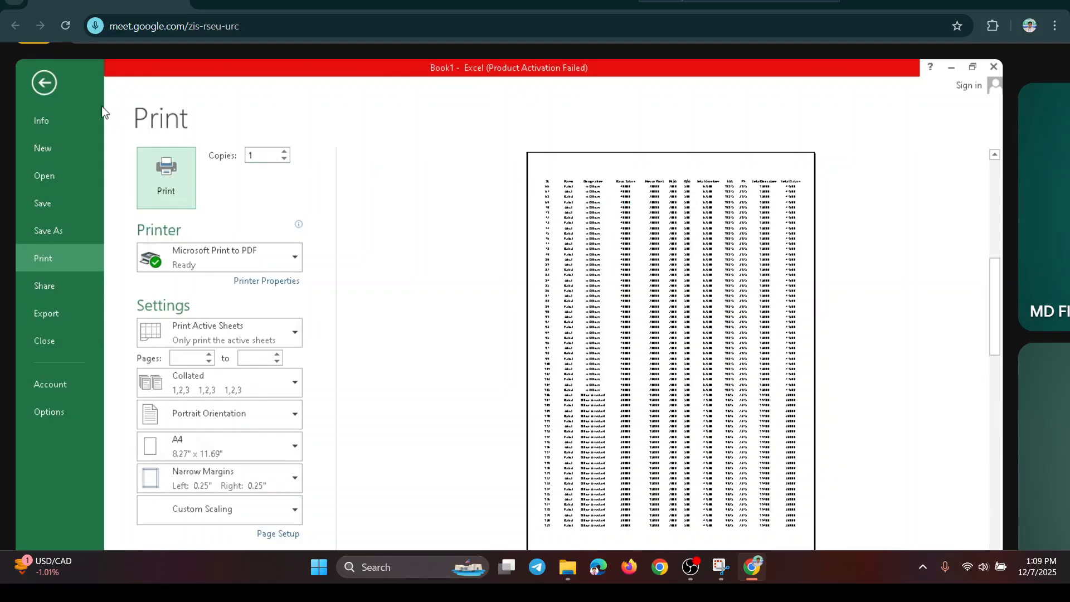
{"action": "left_click", "coordinate": [48, 82]}
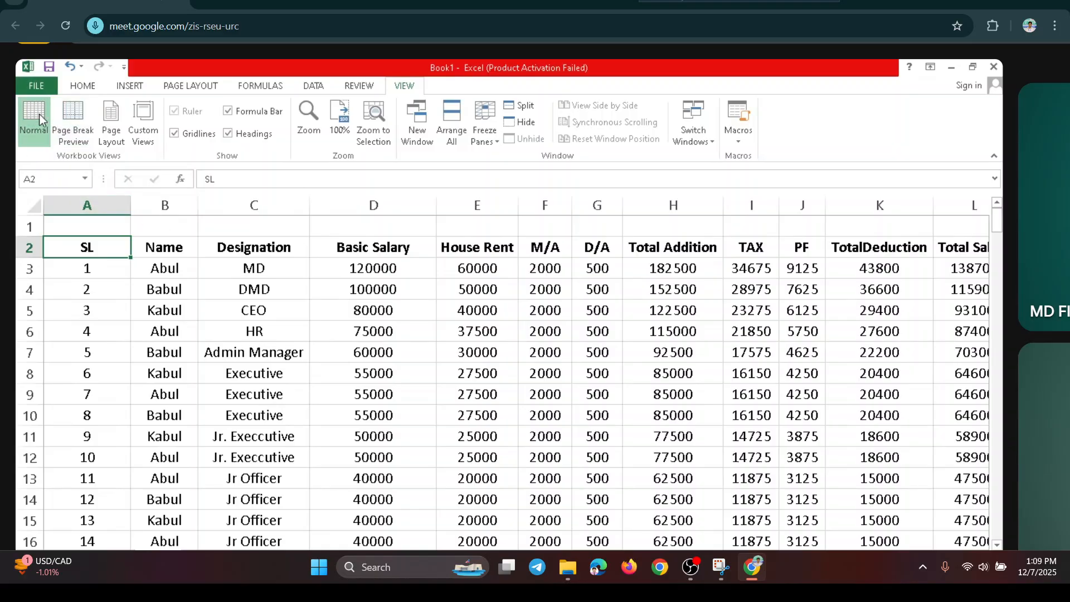
Save the salary sheet as a PDF named S Sheet in the workbook's current folder
{"action": "left_click", "coordinate": [48, 88]}
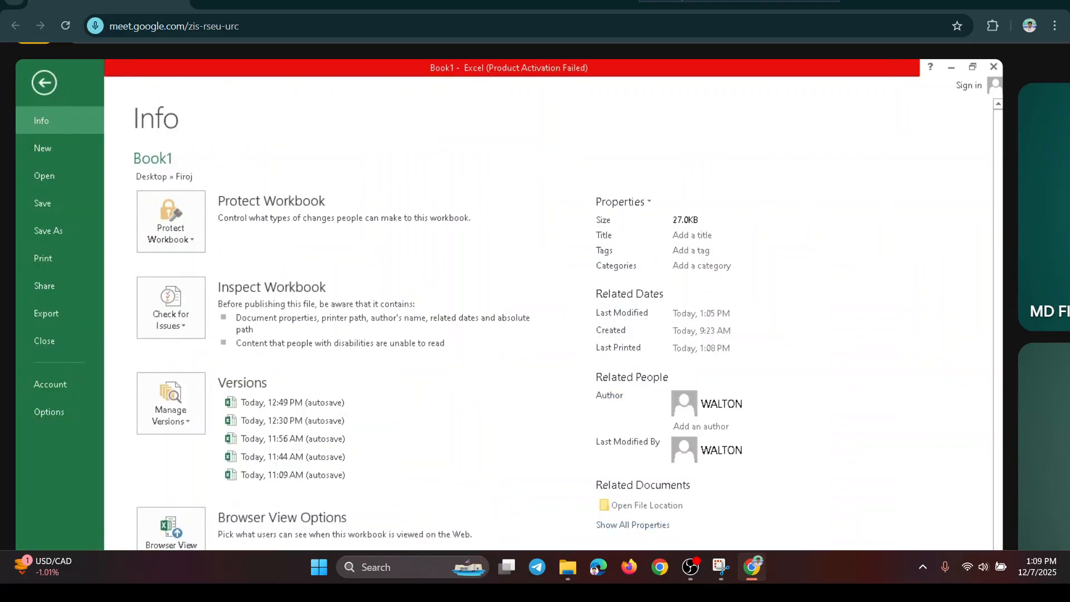
{"action": "mouse_move", "coordinate": [104, 598]}
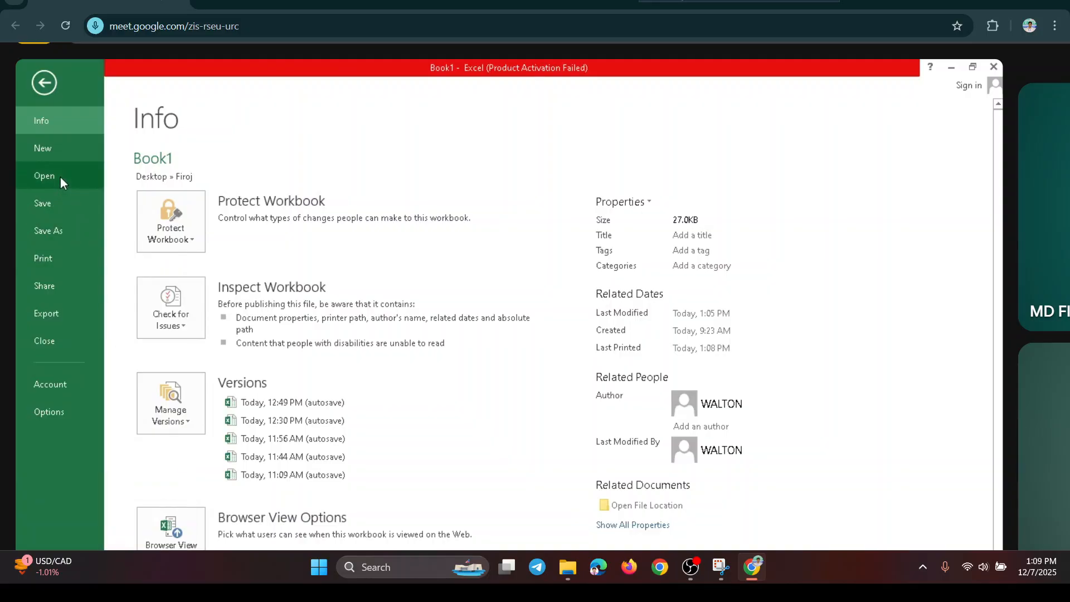
{"action": "left_click", "coordinate": [58, 232]}
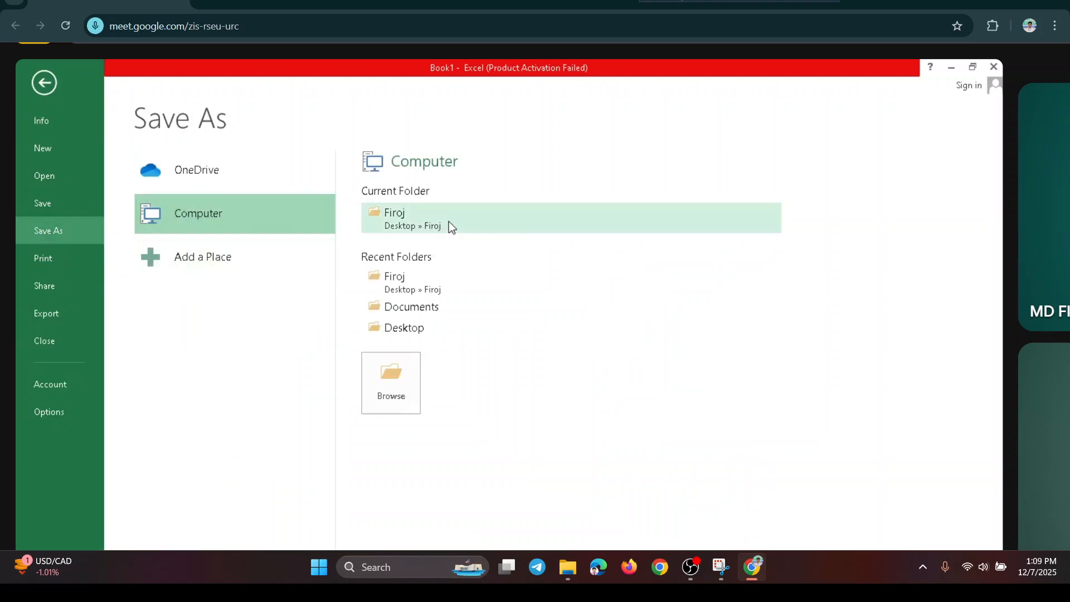
{"action": "left_click", "coordinate": [449, 221]}
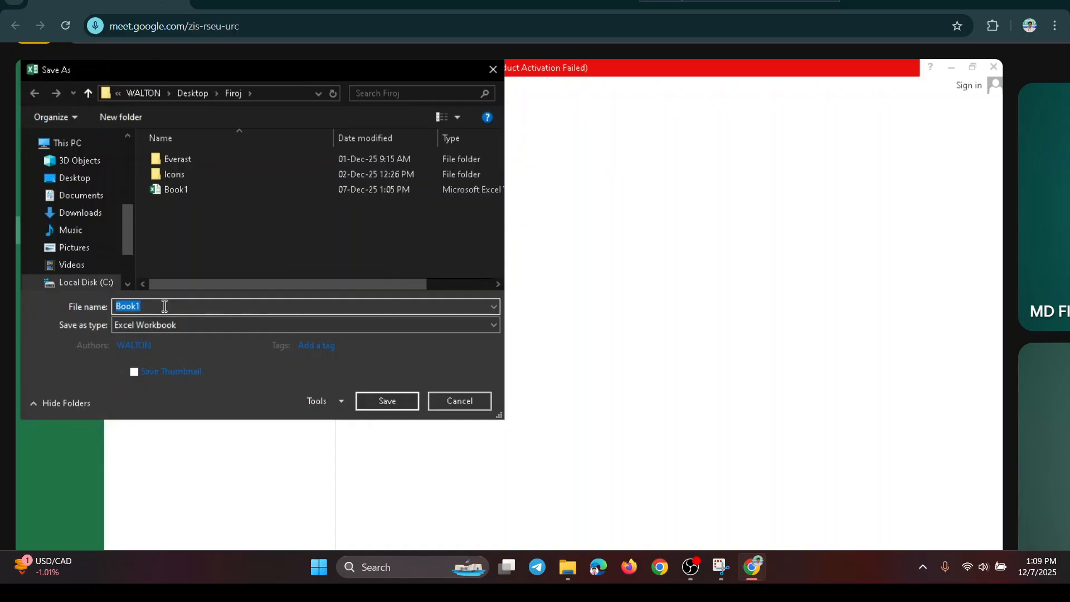
{"action": "left_click", "coordinate": [202, 325]}
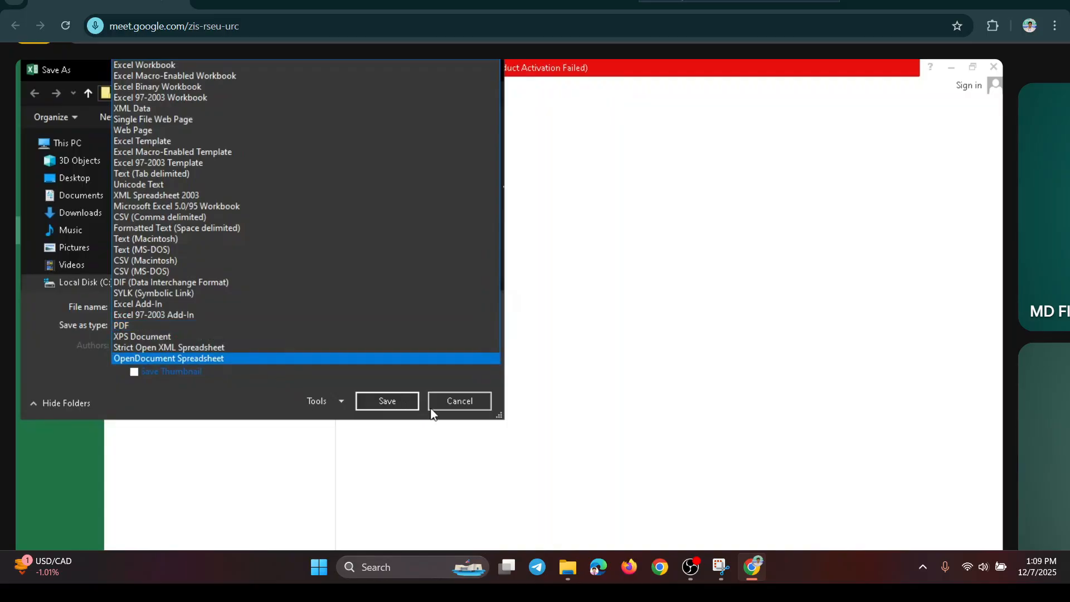
{"action": "left_click", "coordinate": [590, 397]}
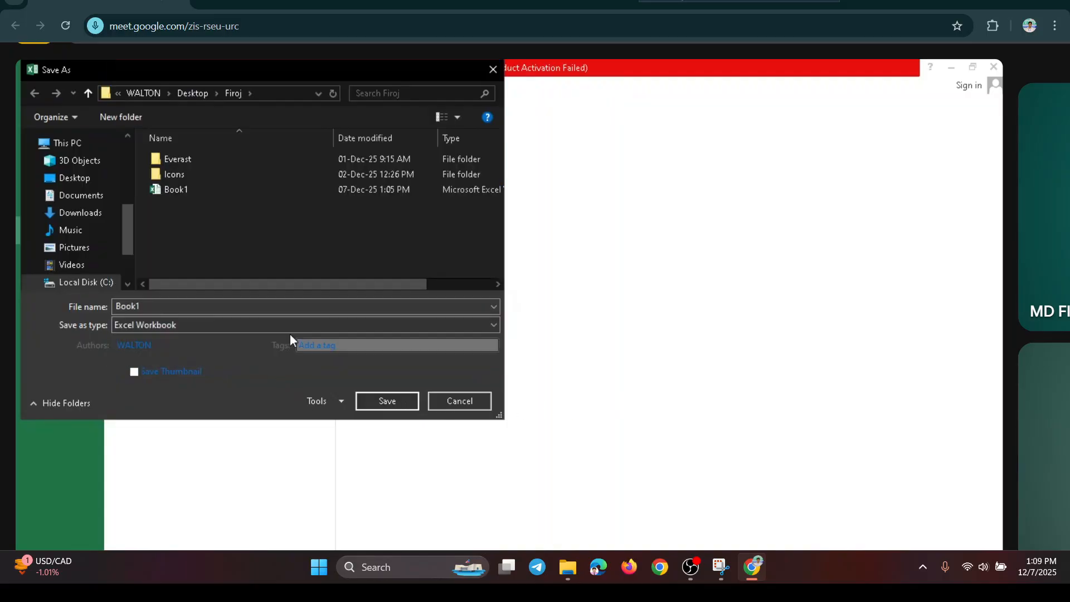
{"action": "left_click", "coordinate": [195, 325]}
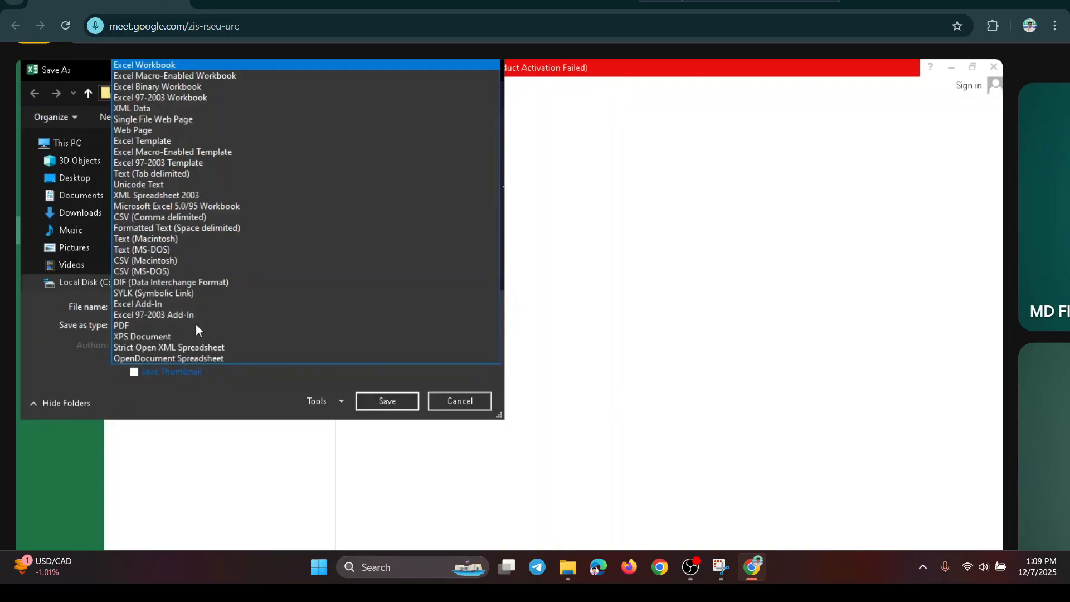
{"action": "left_click", "coordinate": [158, 323]}
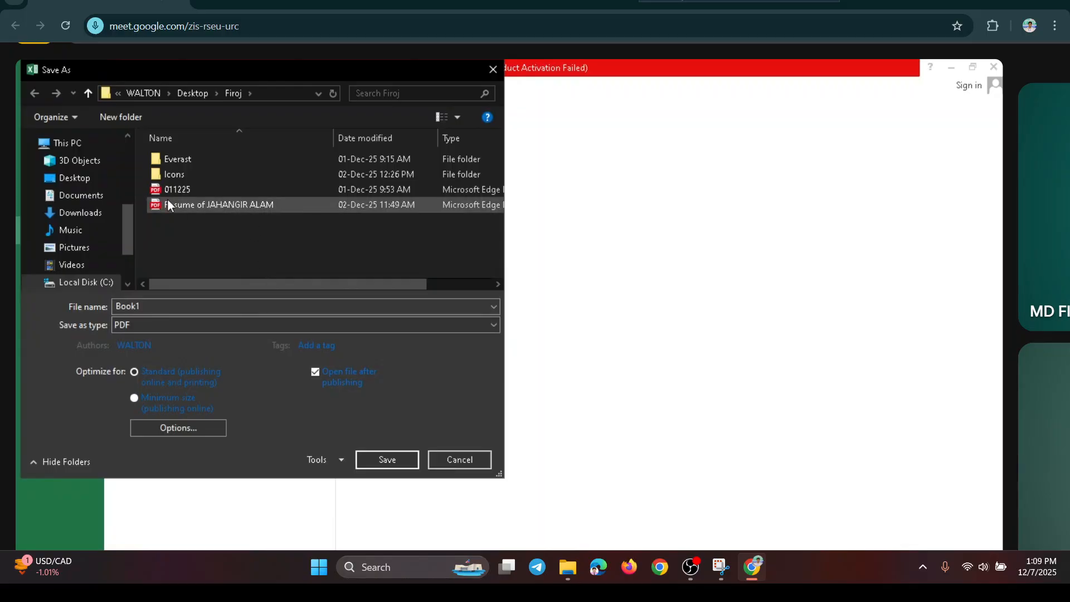
{"action": "double_click", "coordinate": [177, 307]}
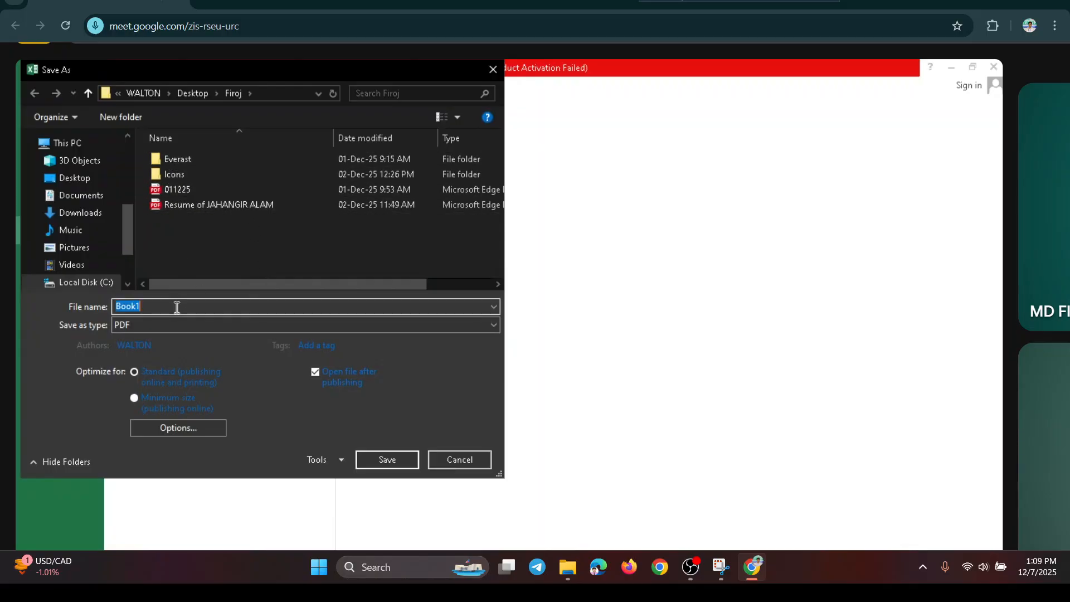
{"action": "type", "text": "S Sheet"}
{"action": "left_click", "coordinate": [398, 459]}
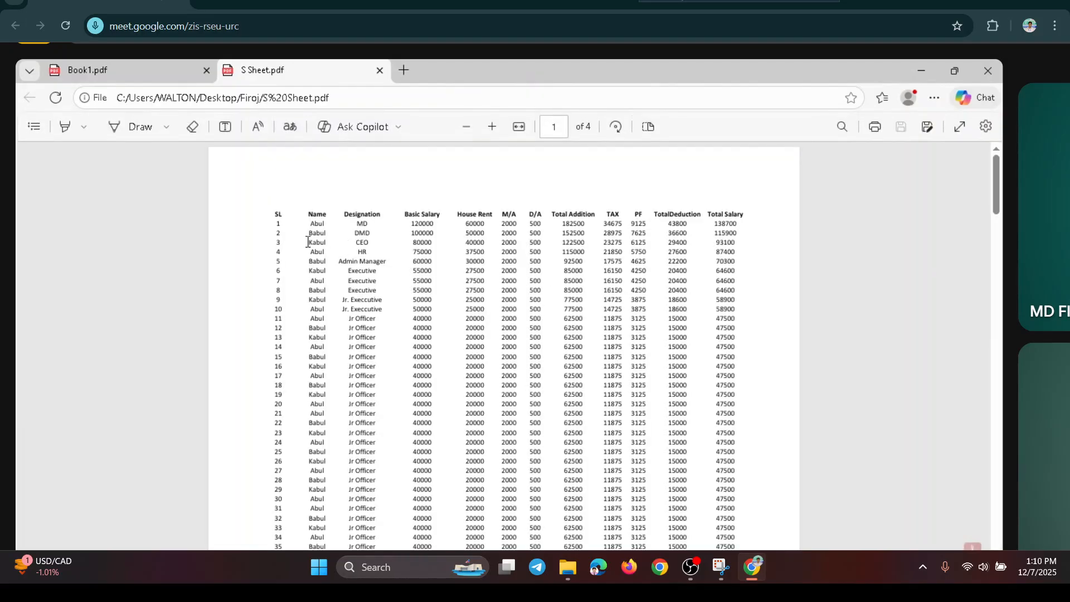
Examine the pages of the published S Sheet PDF for the full column width and the repeated header row
{"action": "left_click_drag", "start_coordinate": [276, 215], "coordinate": [591, 224]}
{"action": "left_click", "coordinate": [609, 293]}
{"action": "scroll", "coordinate": [448, 259], "scroll_direction": "up", "scroll_amount": 3}
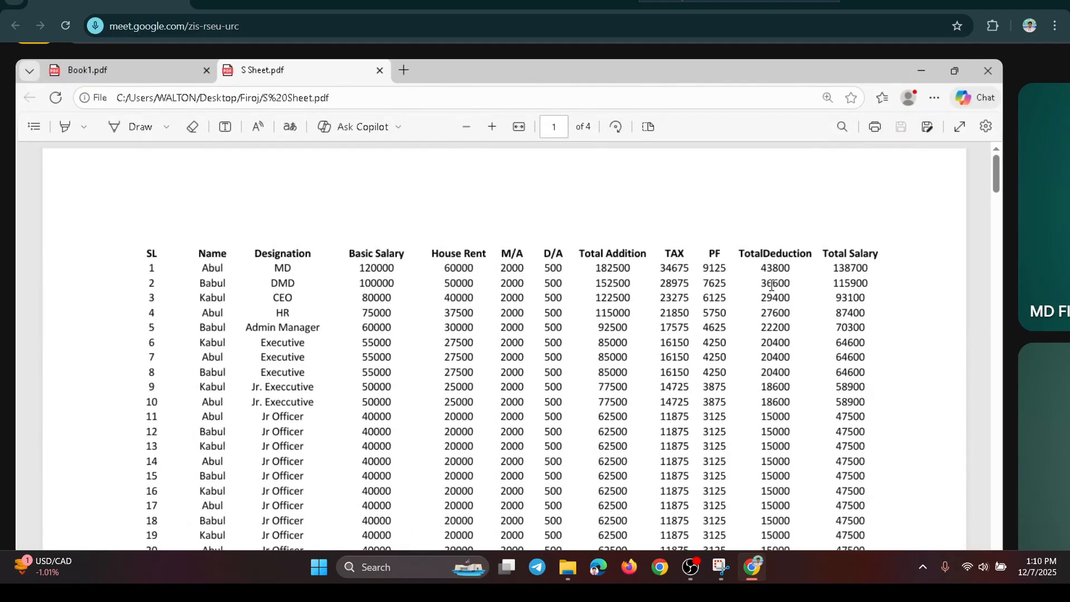
{"action": "scroll", "coordinate": [786, 302], "scroll_direction": "down", "scroll_amount": 15}
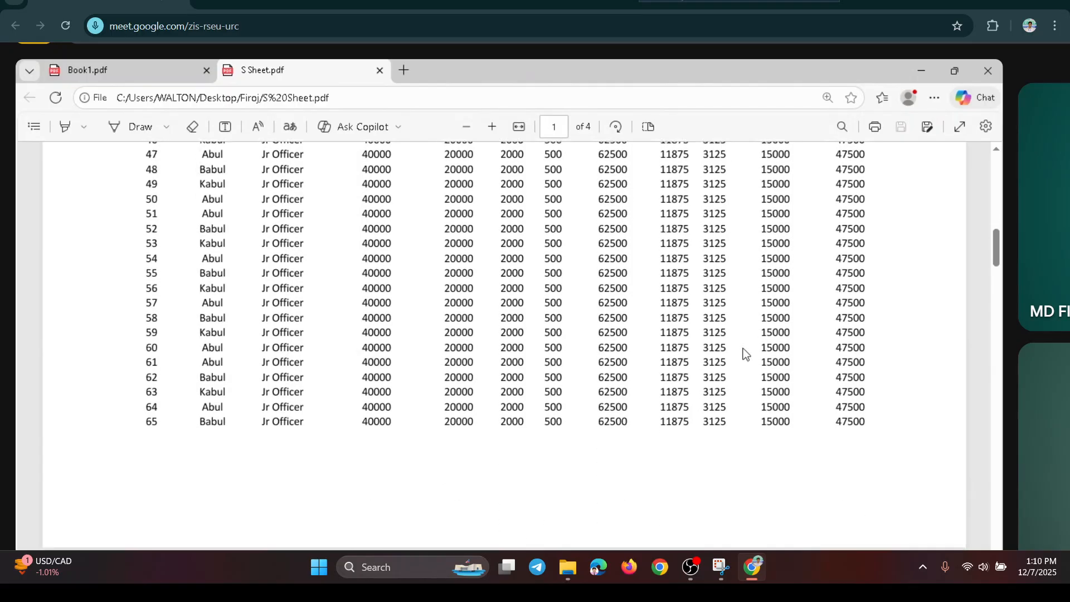
{"action": "scroll", "coordinate": [708, 375], "scroll_direction": "down", "scroll_amount": 5}
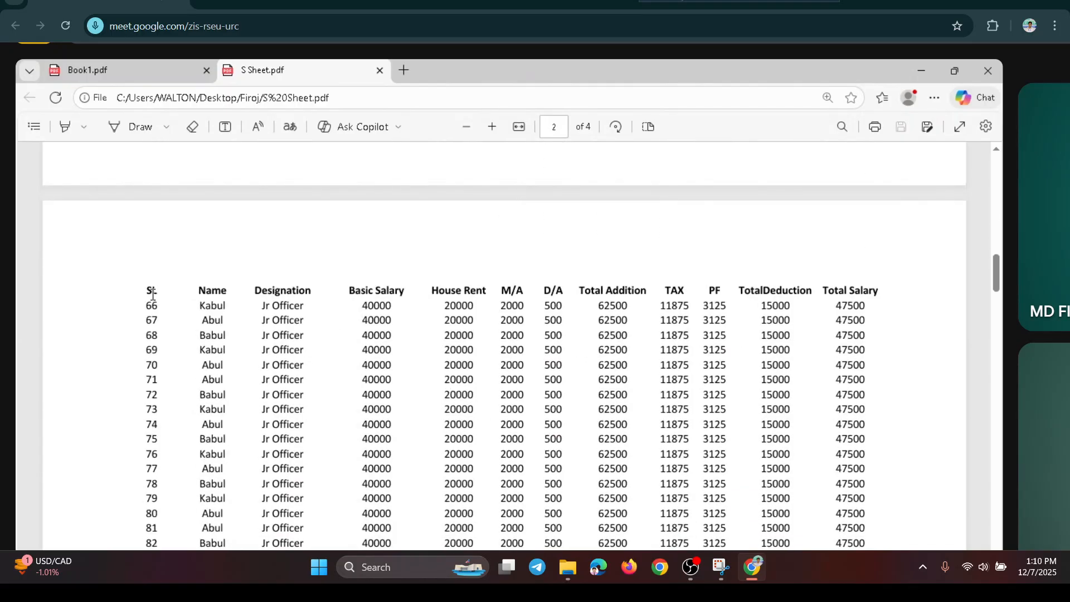
{"action": "left_click_drag", "start_coordinate": [150, 289], "coordinate": [879, 291]}
{"action": "left_click", "coordinate": [832, 334]}
{"action": "scroll", "coordinate": [491, 399], "scroll_direction": "down", "scroll_amount": 20}
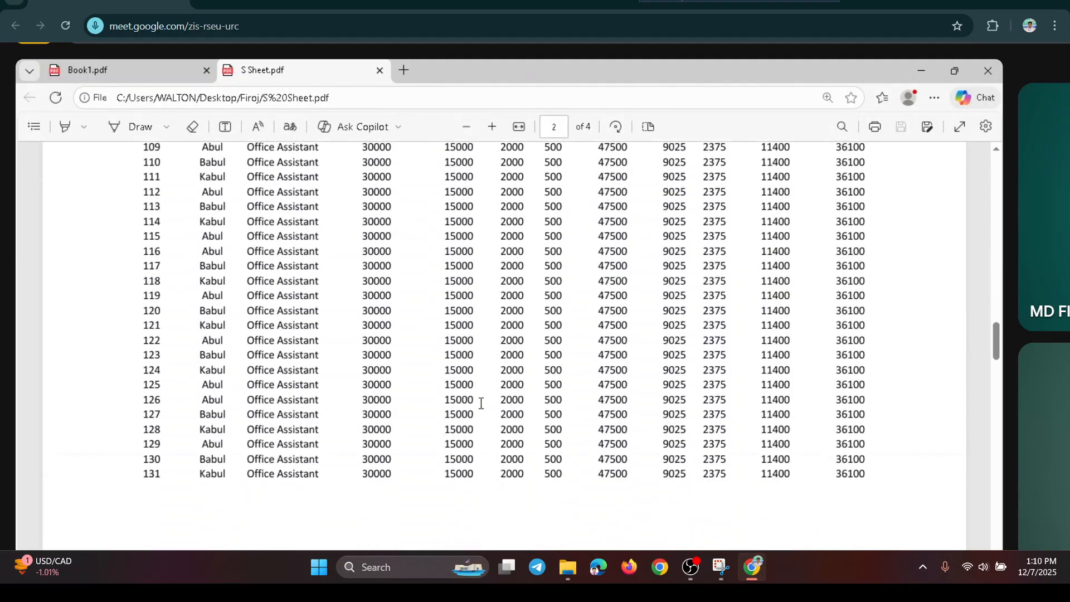
{"action": "scroll", "coordinate": [452, 424], "scroll_direction": "down", "scroll_amount": 15}
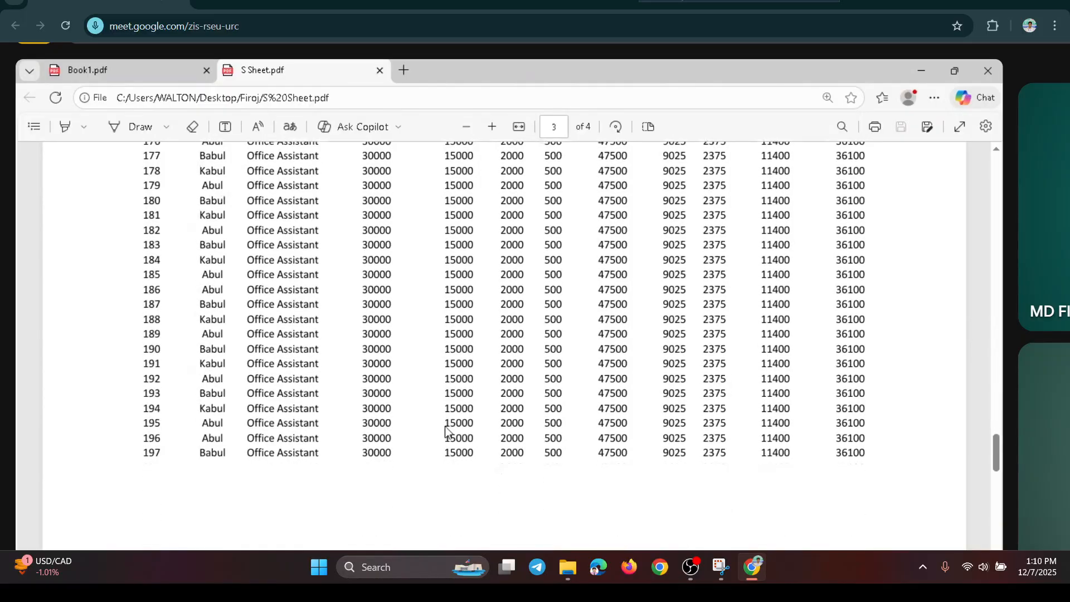
{"action": "scroll", "coordinate": [444, 433], "scroll_direction": "up", "scroll_amount": 20}
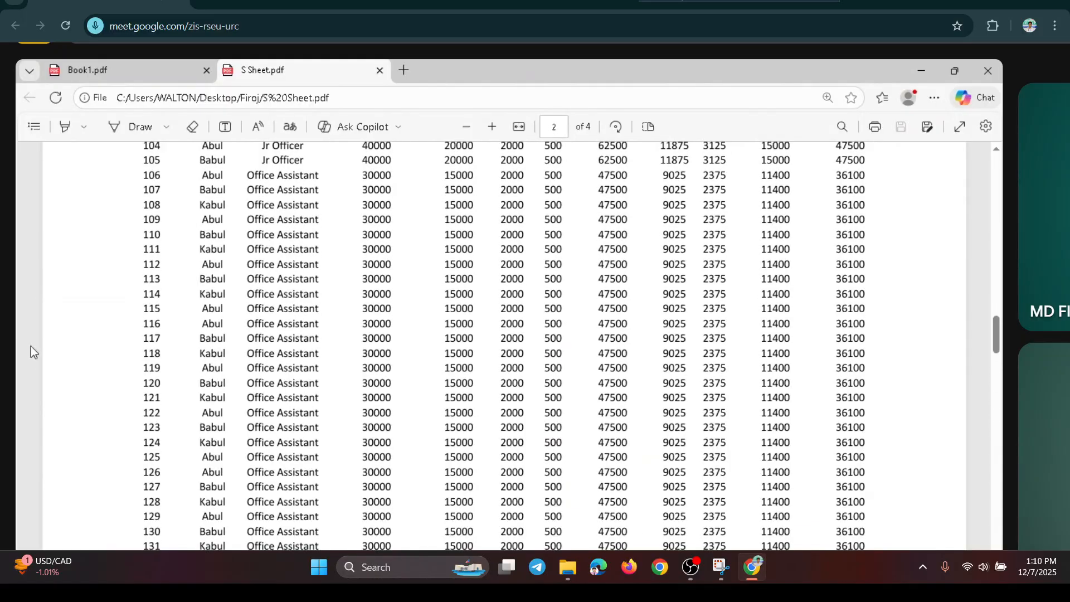
Switch back to Excel and apply All Borders to the whole salary table, from A2 to its last cell in column L
{"action": "key", "text": "alt+Tab"}
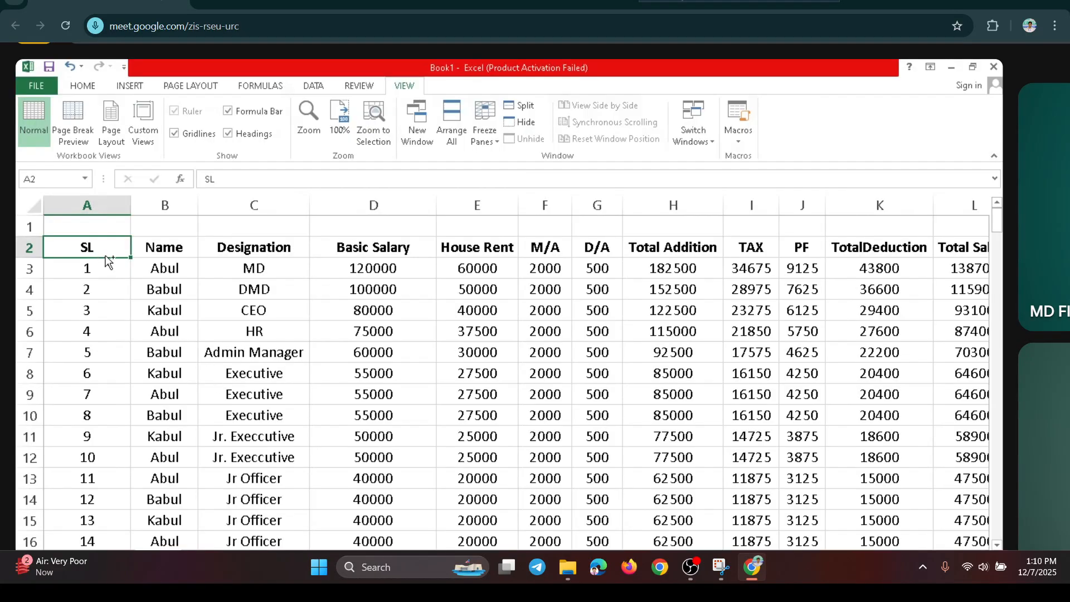
{"action": "key", "text": "ctrl+shift+End"}
{"action": "scroll", "coordinate": [509, 310], "scroll_direction": "up", "scroll_amount": 8}
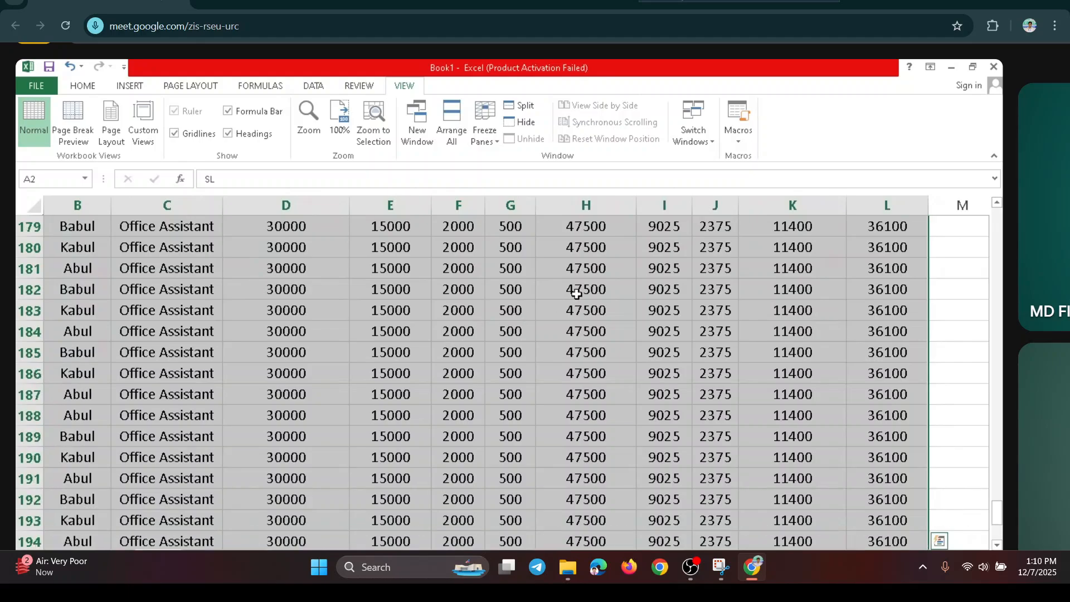
{"action": "left_click", "coordinate": [83, 86]}
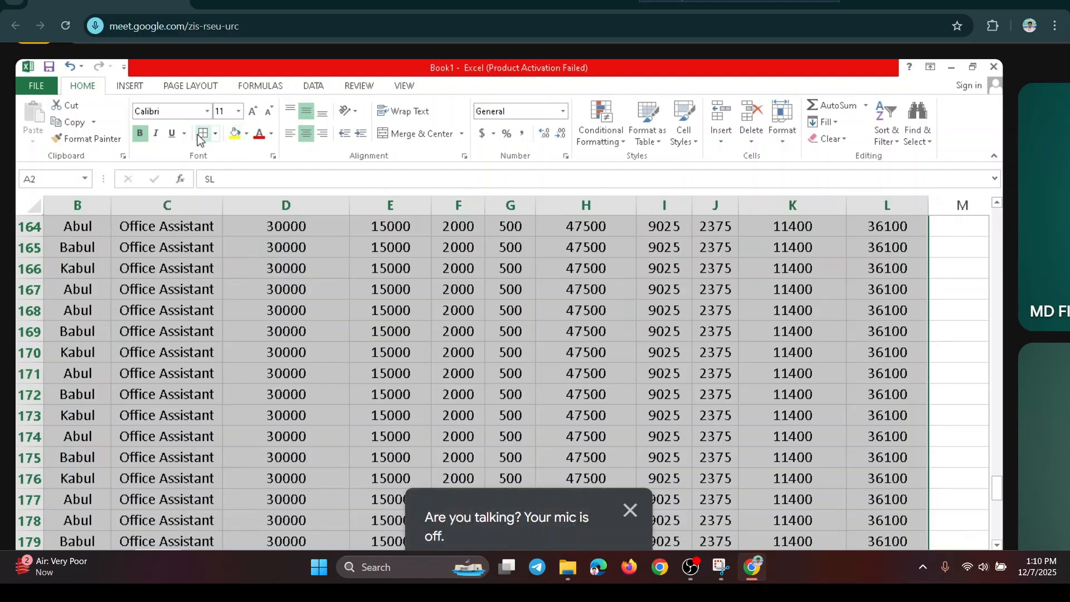
{"action": "left_click", "coordinate": [214, 135]}
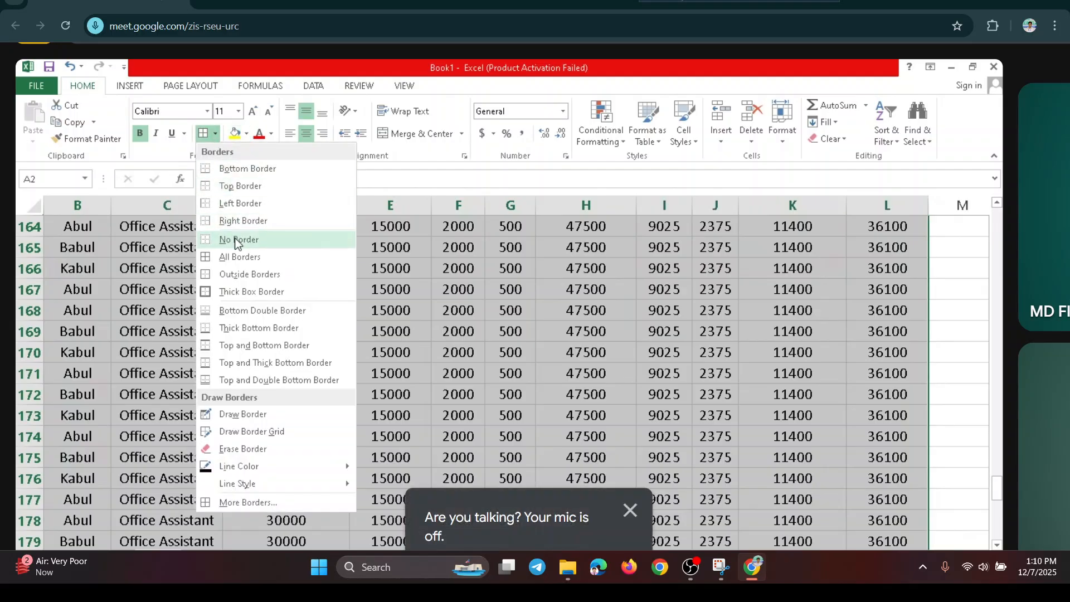
{"action": "left_click", "coordinate": [242, 260]}
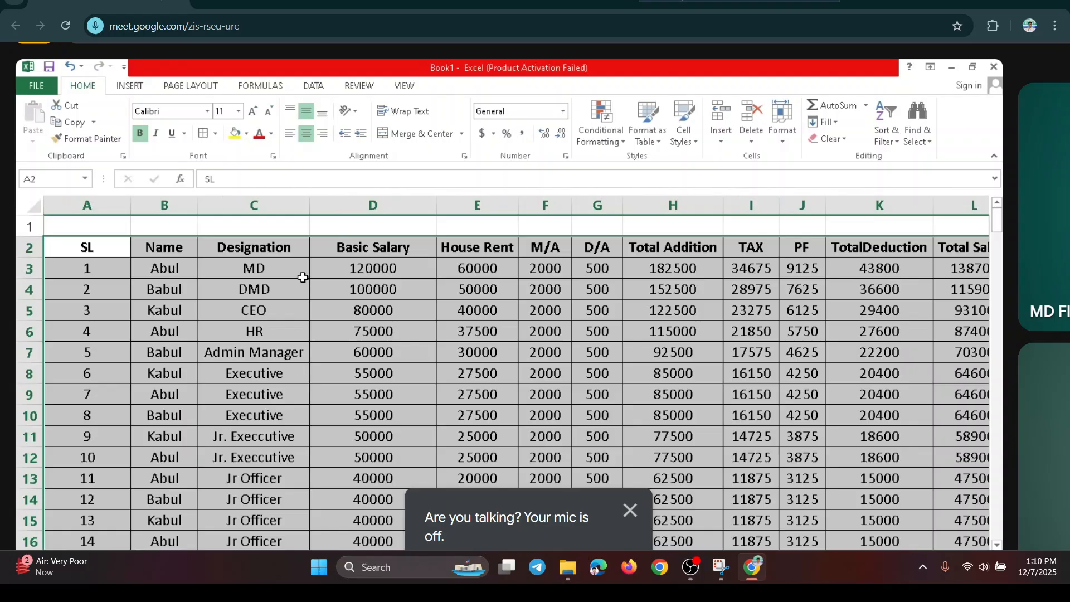
{"action": "left_click", "coordinate": [516, 377]}
Examine the table's borders in the print preview and further down the sheet
{"action": "key", "text": "ctrl+p"}
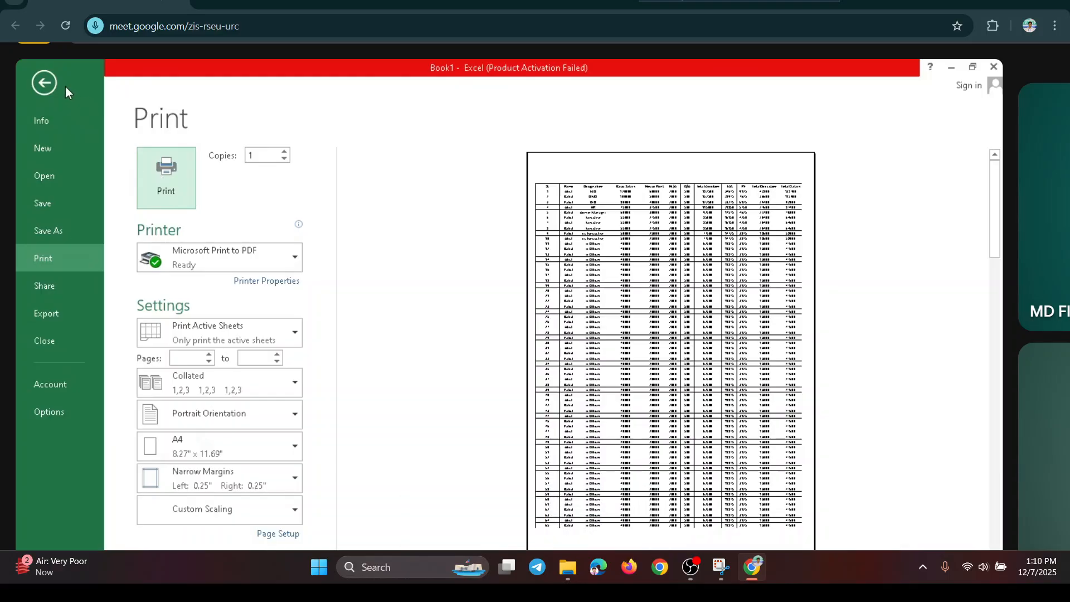
{"action": "left_click", "coordinate": [42, 81]}
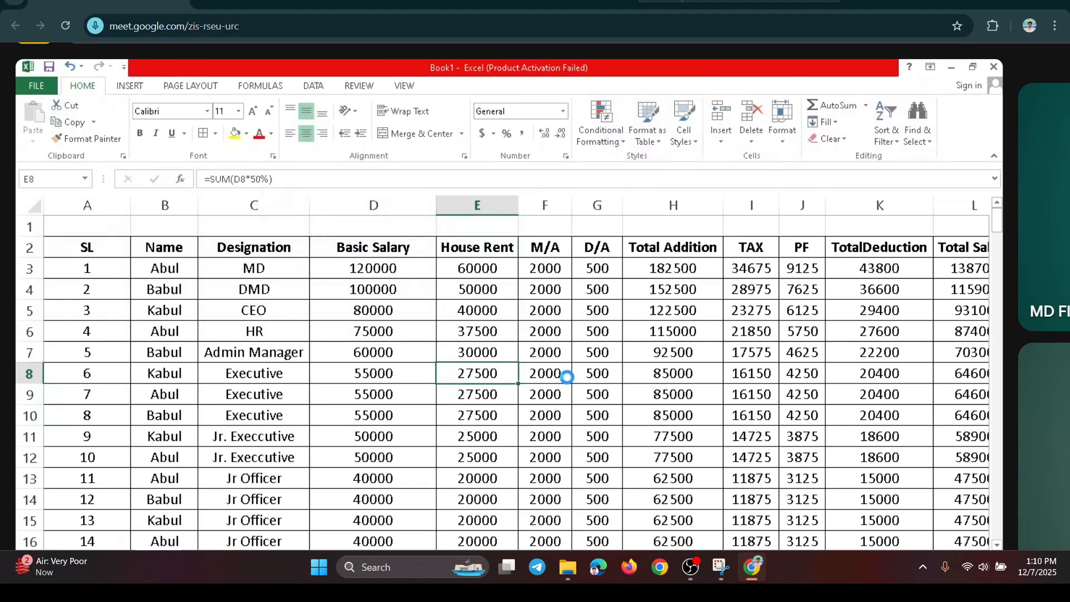
{"action": "scroll", "coordinate": [565, 437], "scroll_direction": "down", "scroll_amount": 4}
{"action": "scroll", "coordinate": [565, 438], "scroll_direction": "down", "scroll_amount": 12}
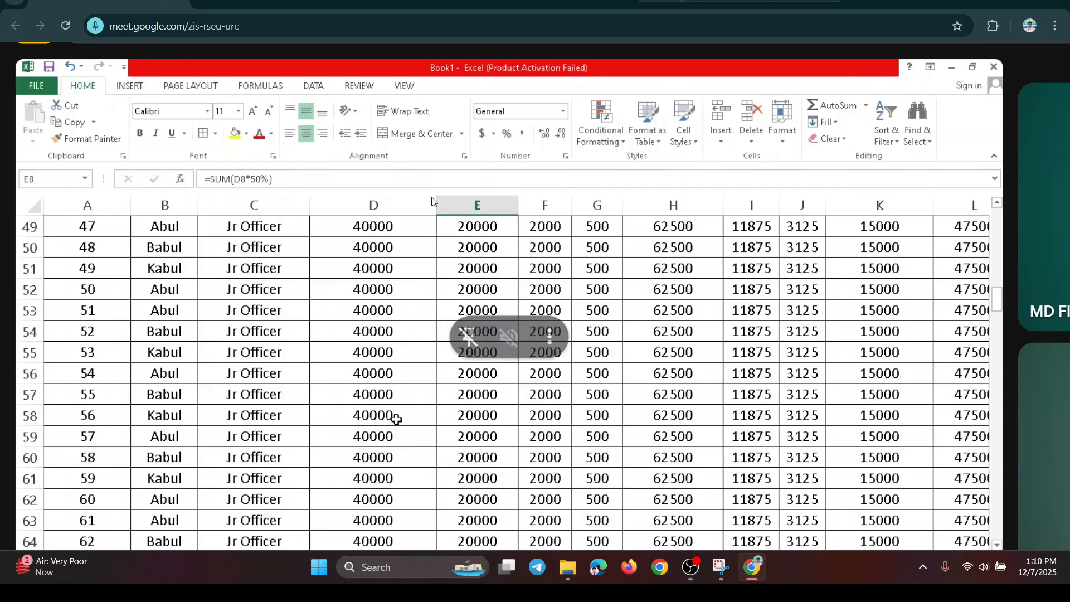
{"action": "left_click", "coordinate": [691, 568]}
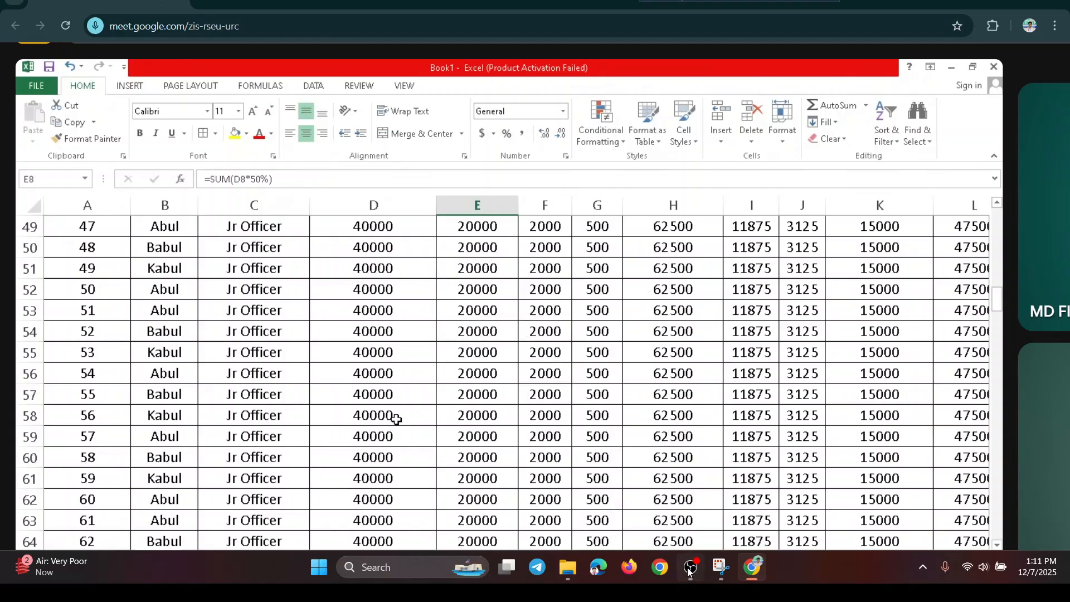